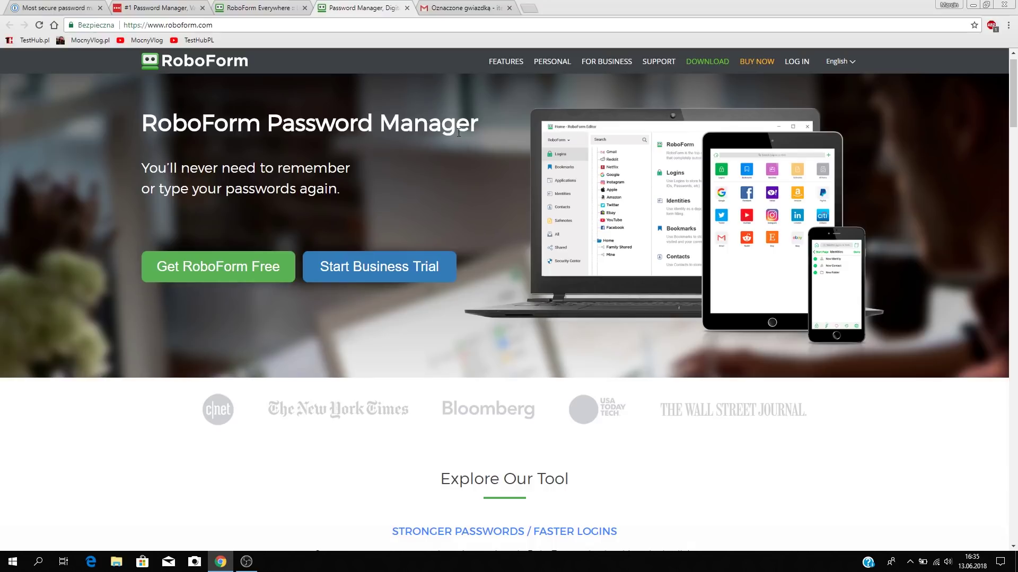
# Download the free RoboForm installer and run it to reach the Polish welcome screen.
pyautogui.click(215, 266)
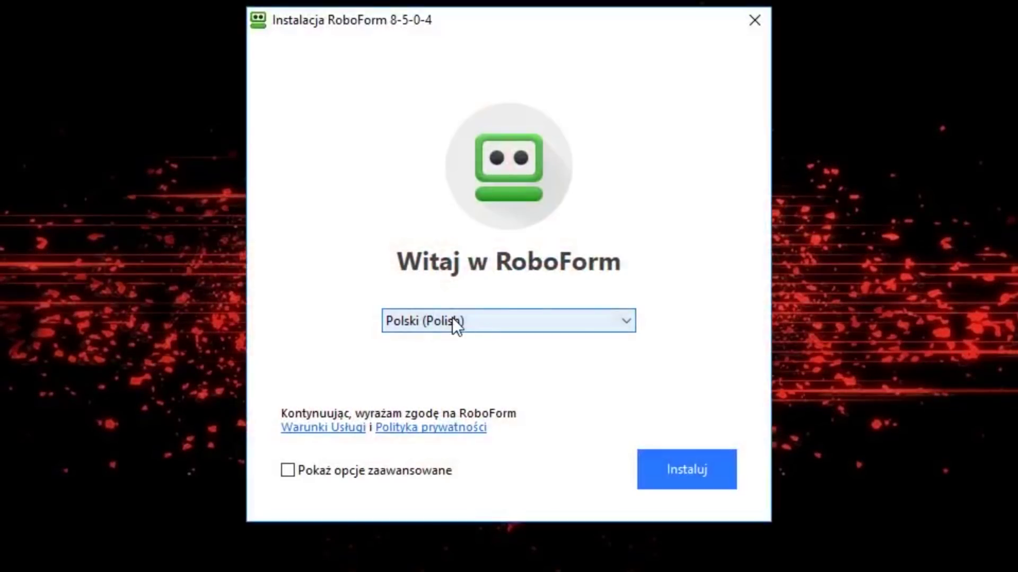
# Install RoboForm 8-5-0-4 with the default options, leaving advanced options hidden.
pyautogui.click(355, 472)
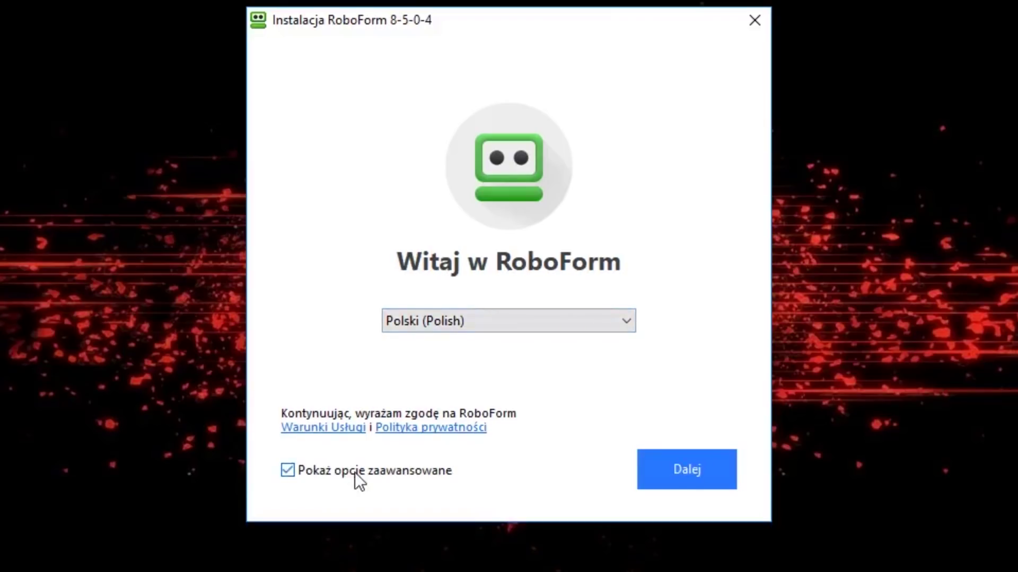
pyautogui.click(355, 472)
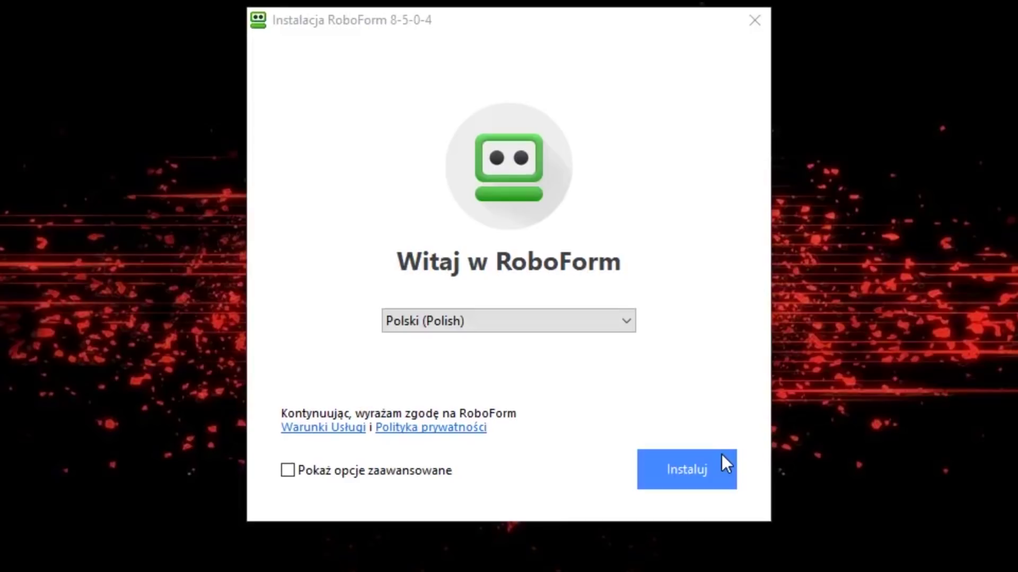
pyautogui.click(684, 470)
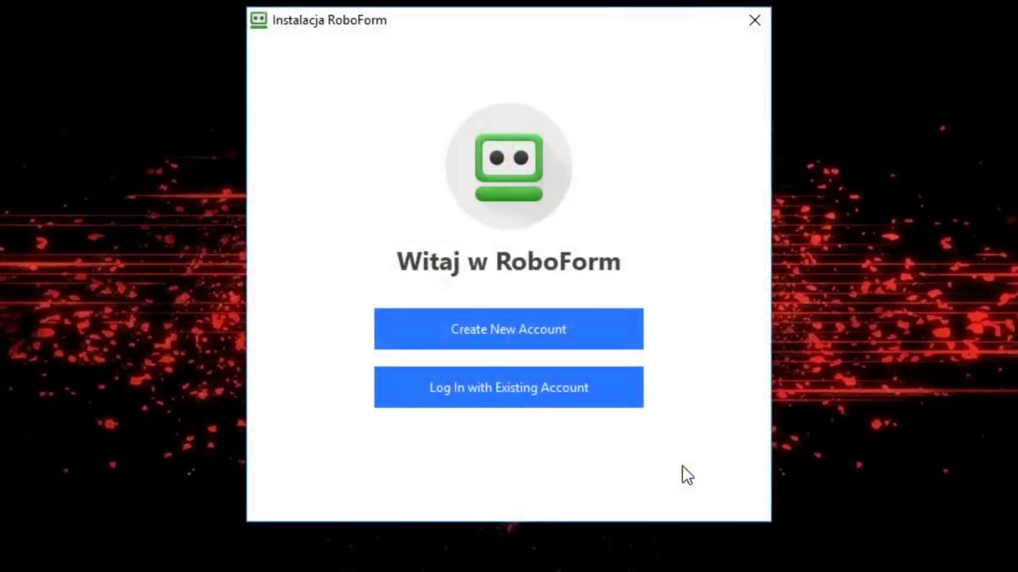
# Create a new RoboForm account and set up the Chrome, Internet Explorer and Edge extensions.
pyautogui.click(587, 324)
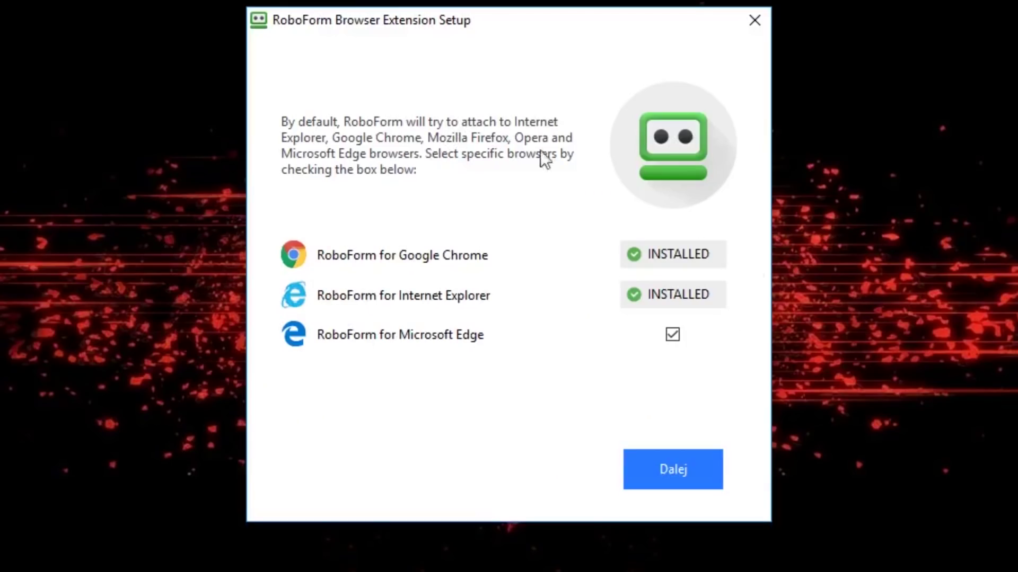
pyautogui.click(675, 469)
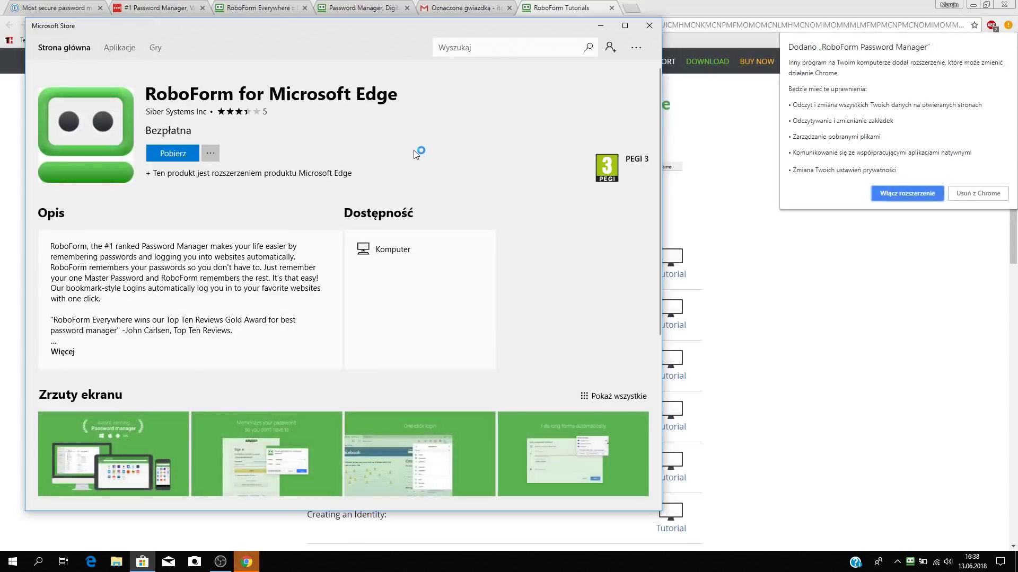
# Get RoboForm for Microsoft Edge from the Store without a Microsoft sign-in, then close the Store.
pyautogui.click(187, 155)
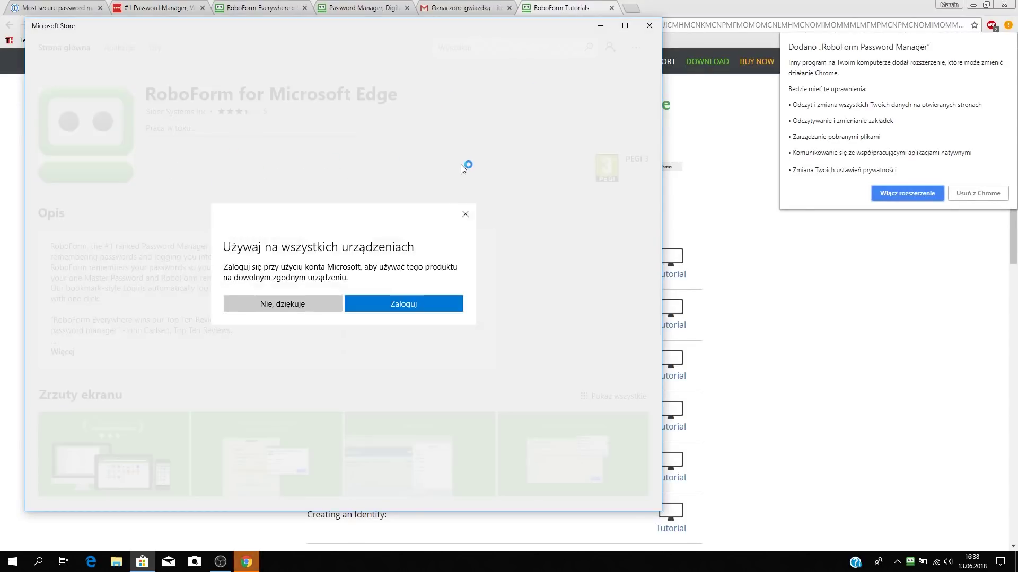
pyautogui.click(311, 309)
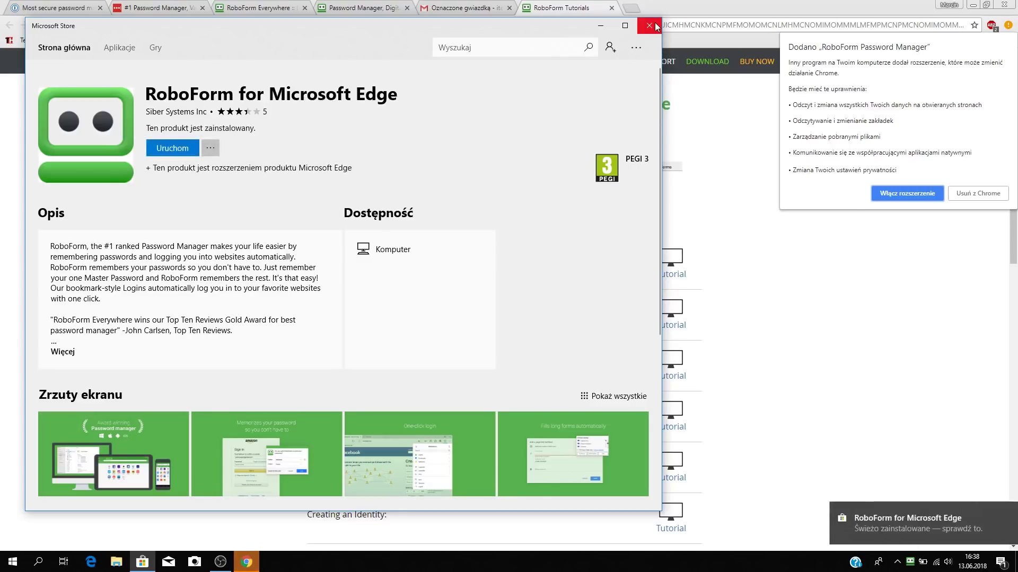
pyautogui.click(655, 25)
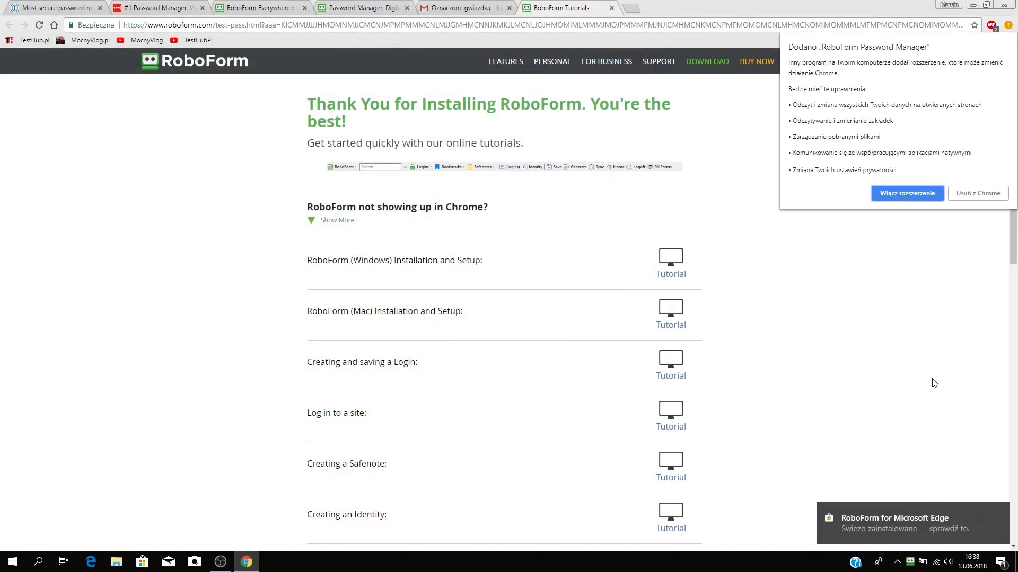
# Enable the RoboForm Chrome extension and confirm its Logowanie list has no saved logins.
pyautogui.click(917, 196)
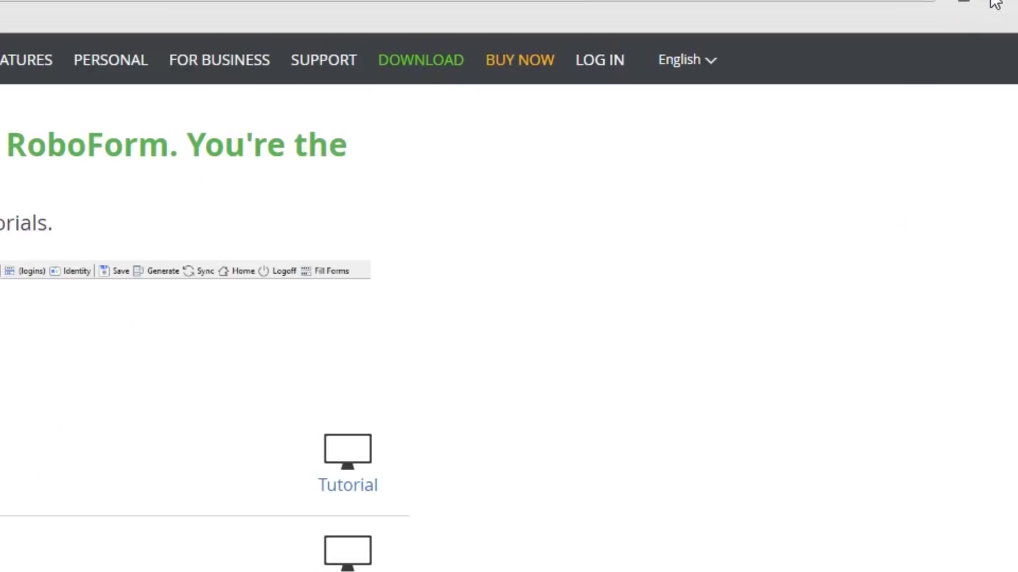
pyautogui.click(994, 3)
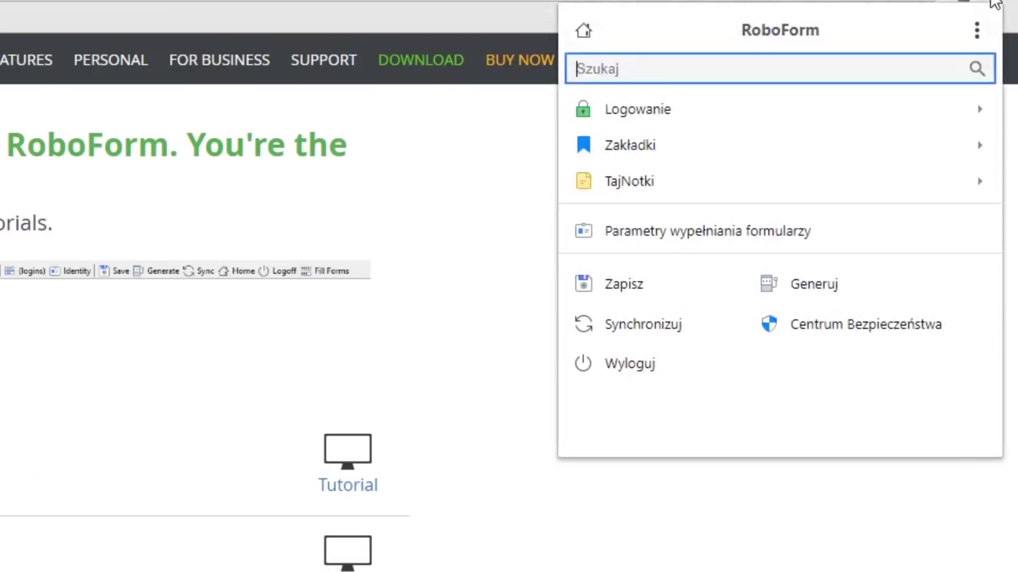
pyautogui.click(655, 112)
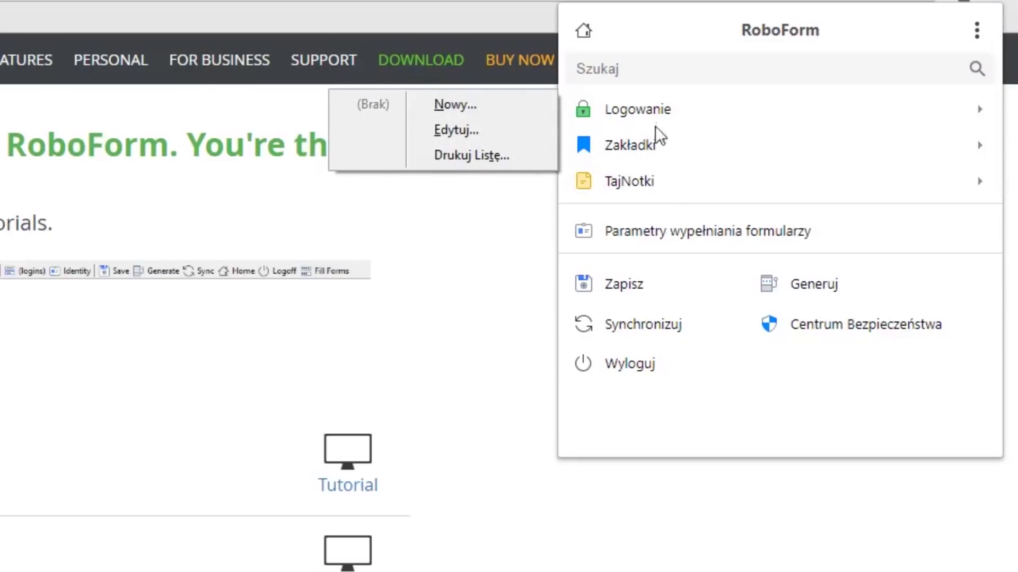
pyautogui.click(589, 567)
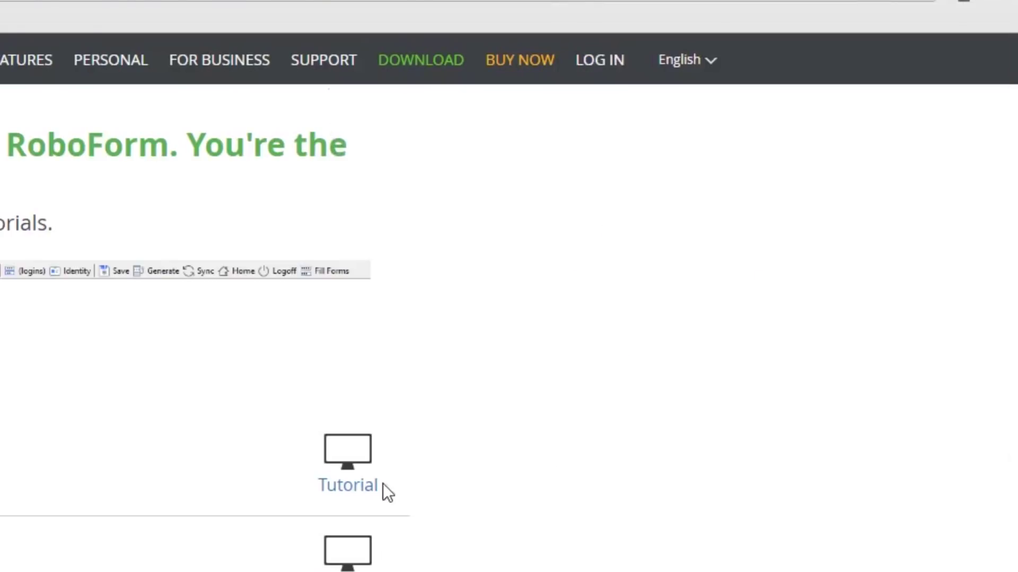
pyautogui.scroll(-1, 433, 522)
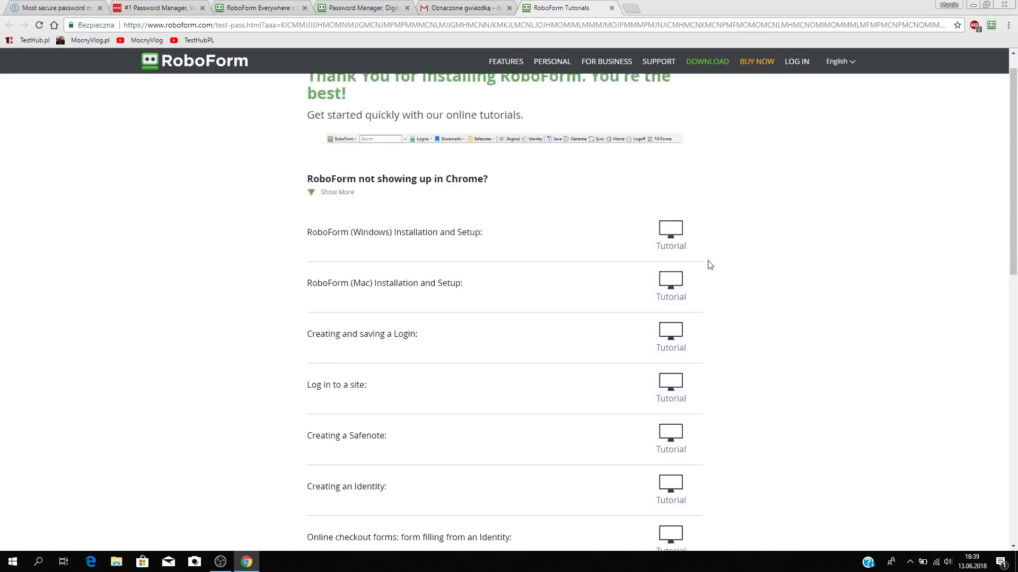
pyautogui.scroll(1, 710, 265)
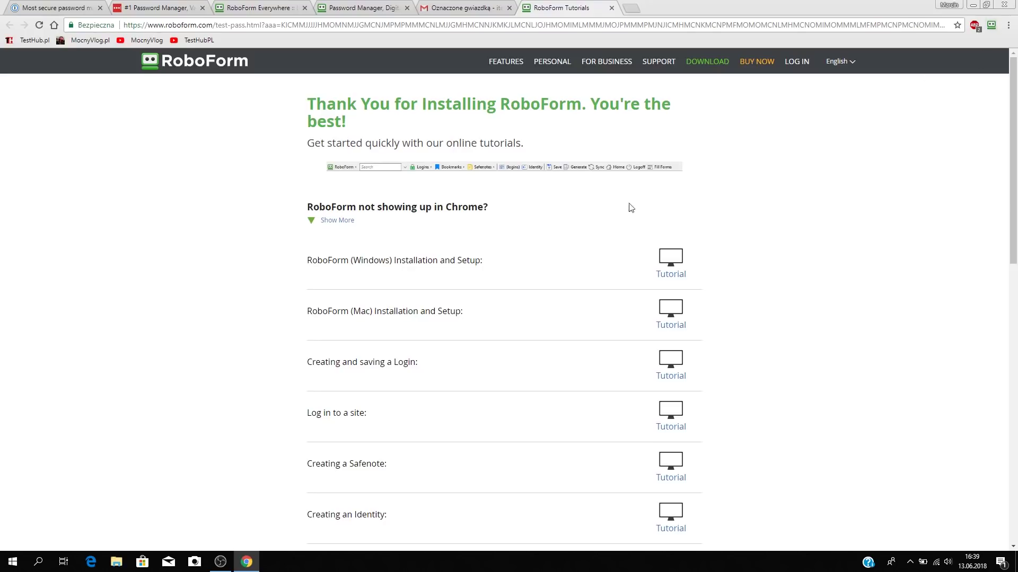
# Choose TajNotki > Nowy... from the RoboForm system-tray icon's menu.
pyautogui.click(909, 563)
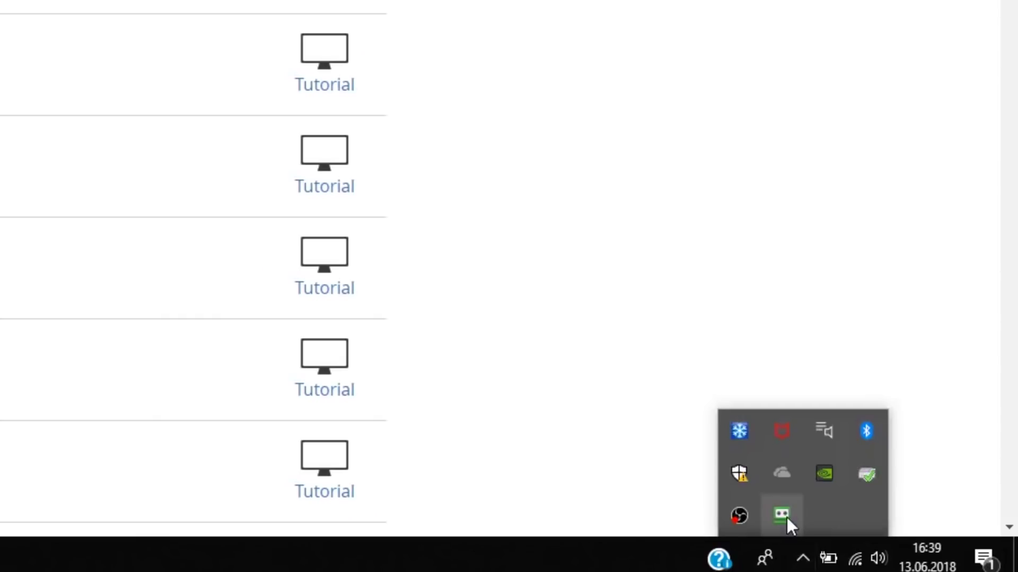
pyautogui.rightClick(900, 541)
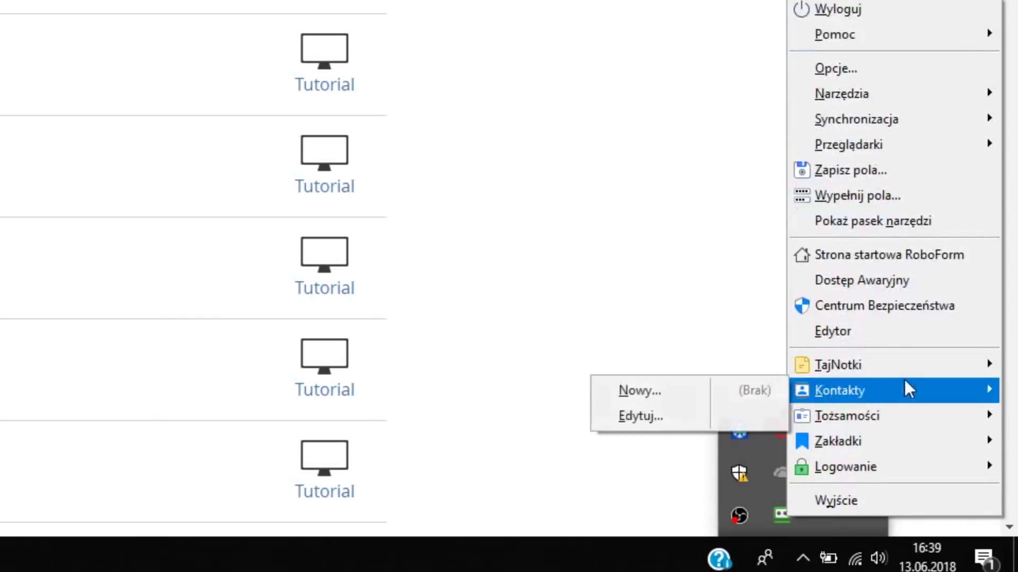
pyautogui.moveTo(910, 368)
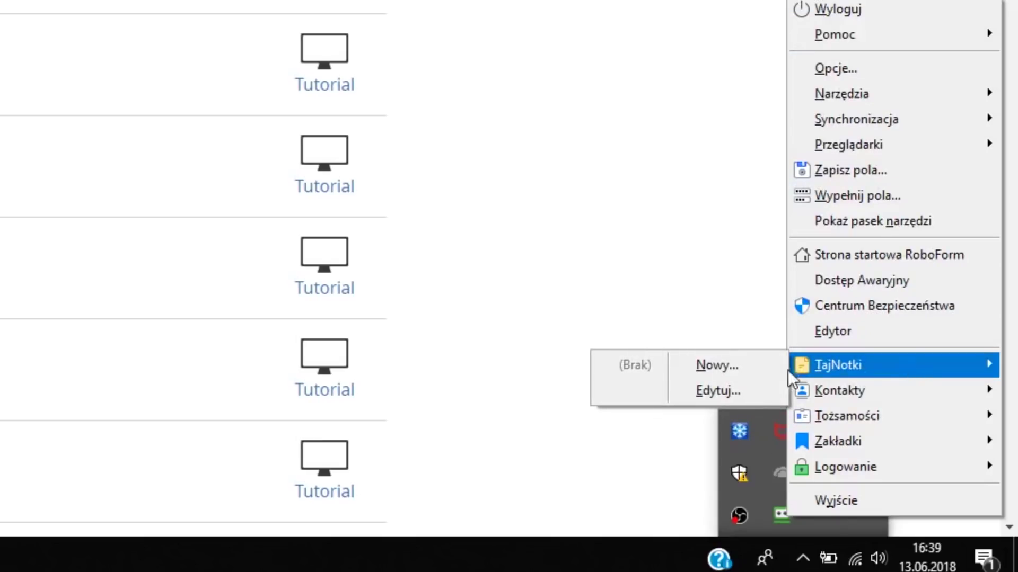
pyautogui.click(724, 367)
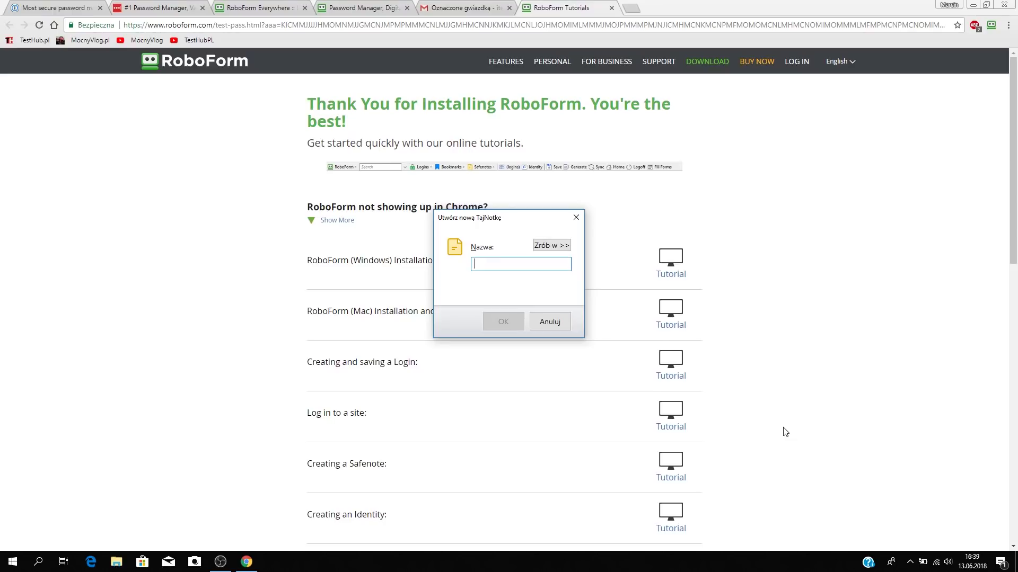
# Name the new SafeNote 'nowa' and confirm its creation.
pyautogui.write('nowa')
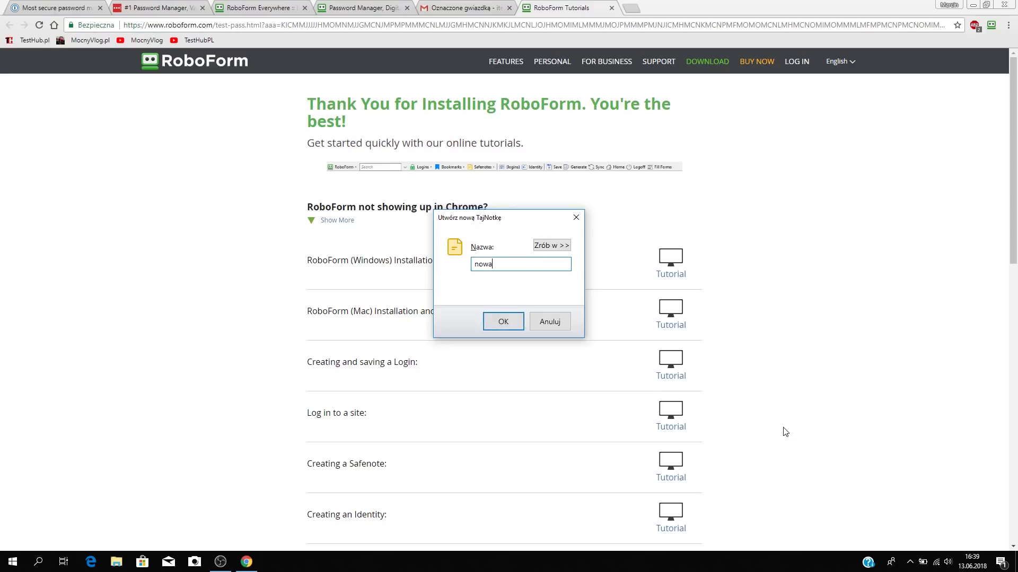
pyautogui.press('Return')
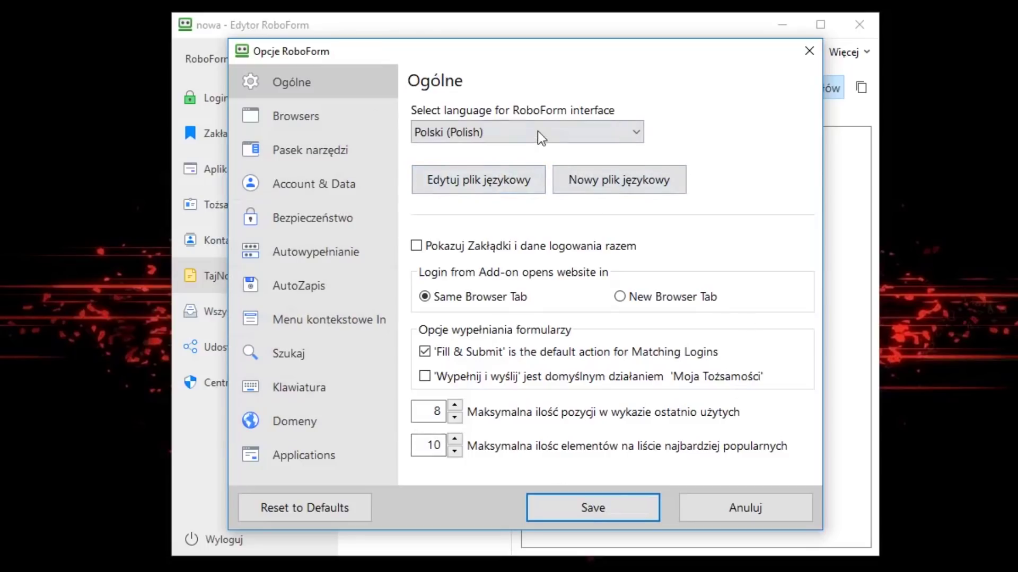
# Review the browser extension, toolbar, autofill, AutoZapis, search, shortcut and Domeny option pages.
pyautogui.click(300, 125)
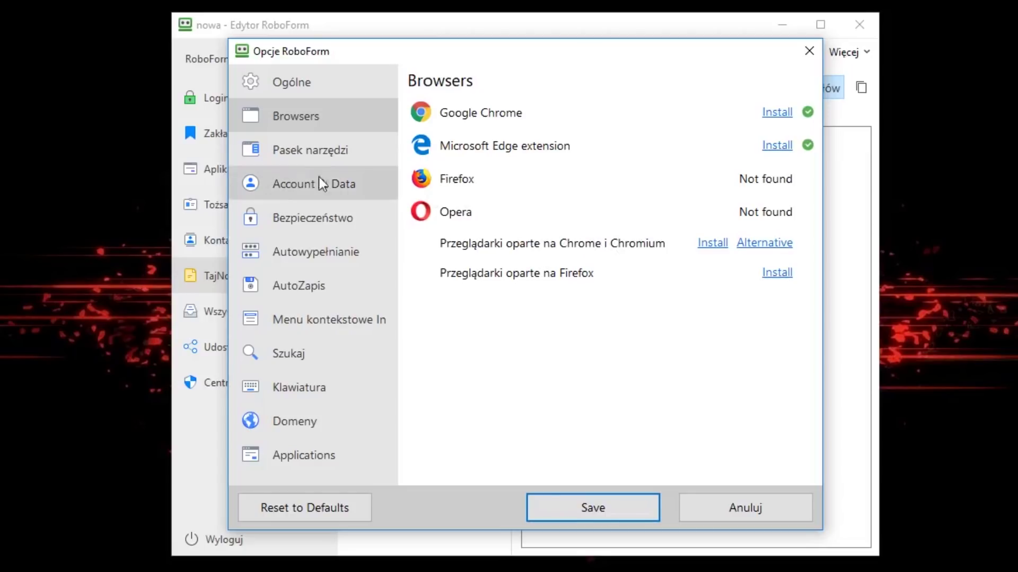
pyautogui.click(332, 150)
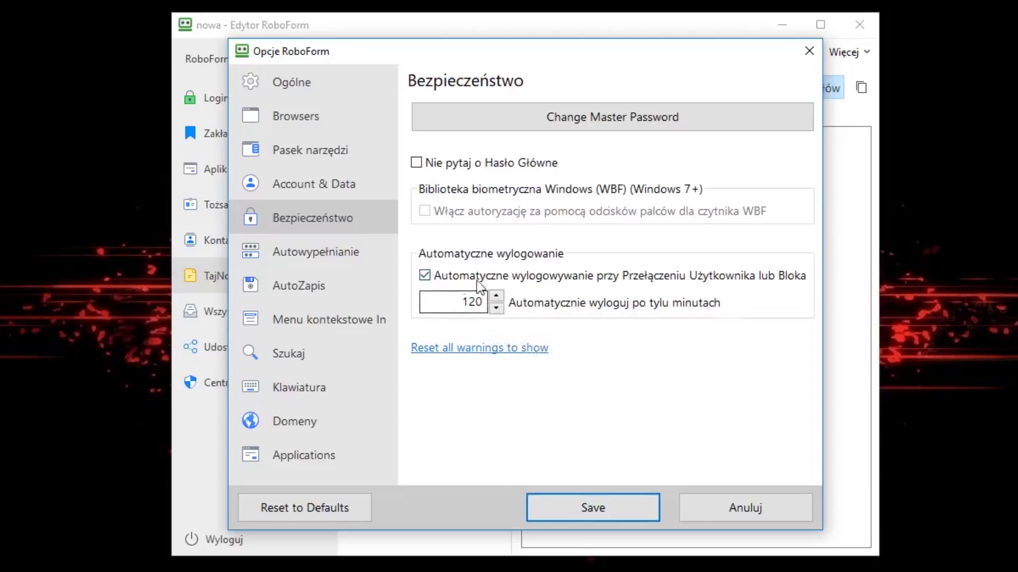
pyautogui.click(345, 252)
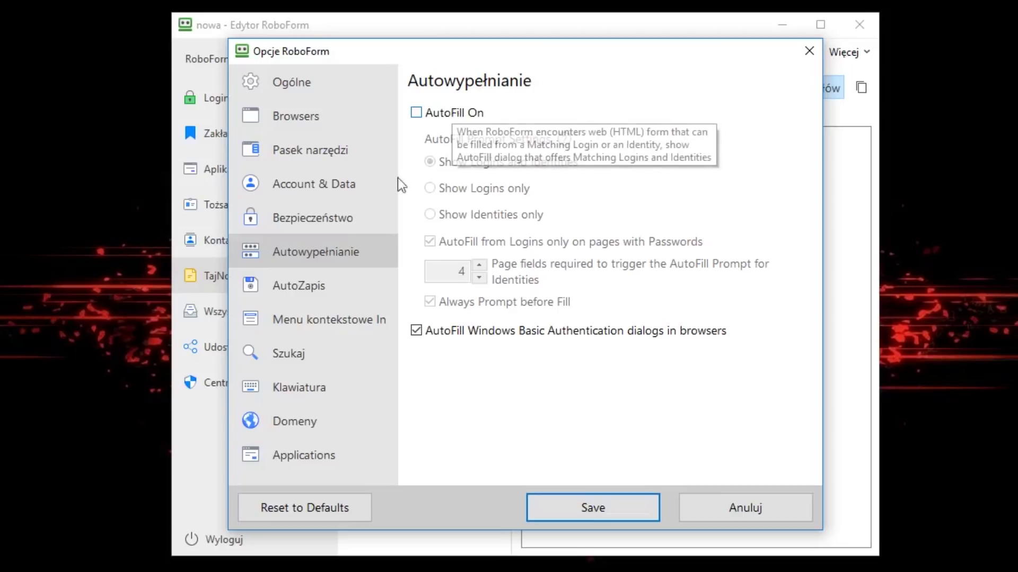
pyautogui.click(330, 294)
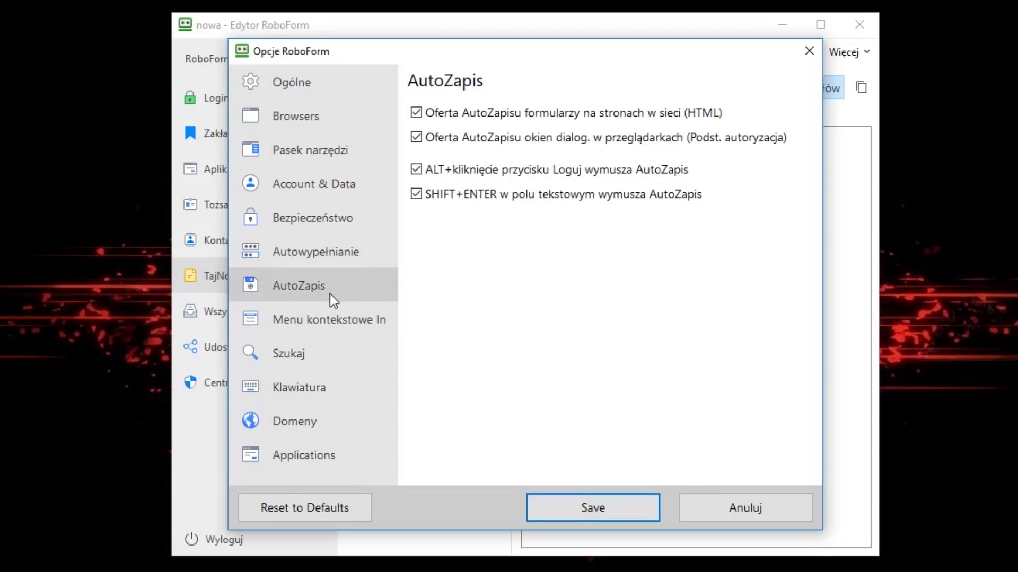
pyautogui.click(333, 324)
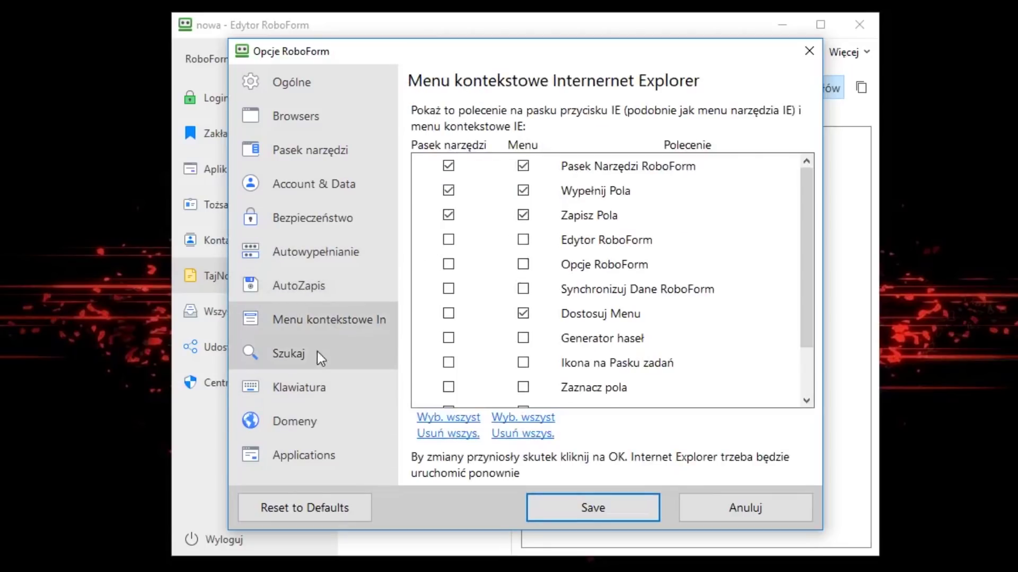
pyautogui.click(312, 358)
pyautogui.click(318, 391)
pyautogui.click(313, 426)
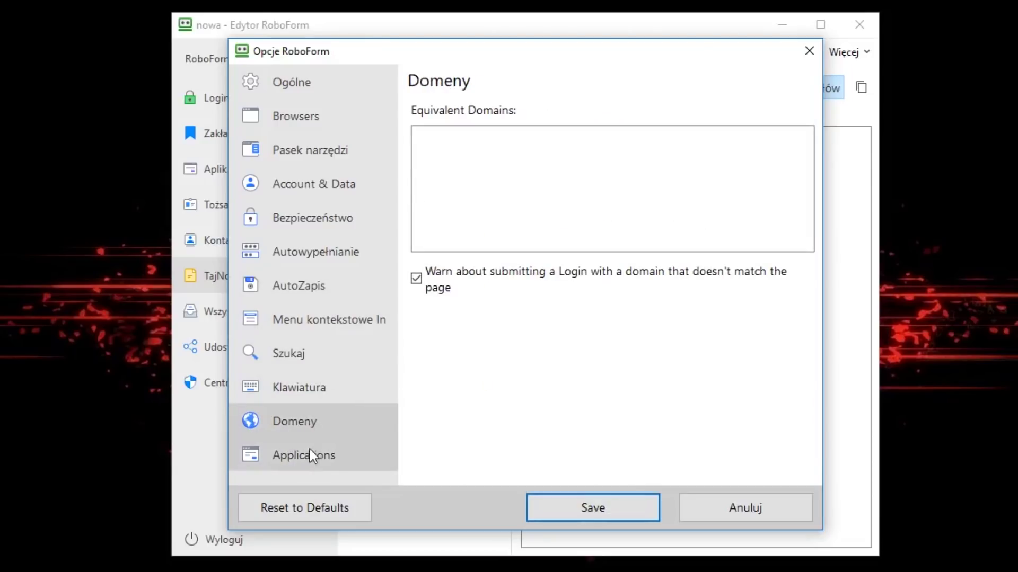
# Keep 'Attach to Windows applications' enabled on the Applications page and save the options.
pyautogui.click(311, 387)
pyautogui.scroll(-1, 541, 274)
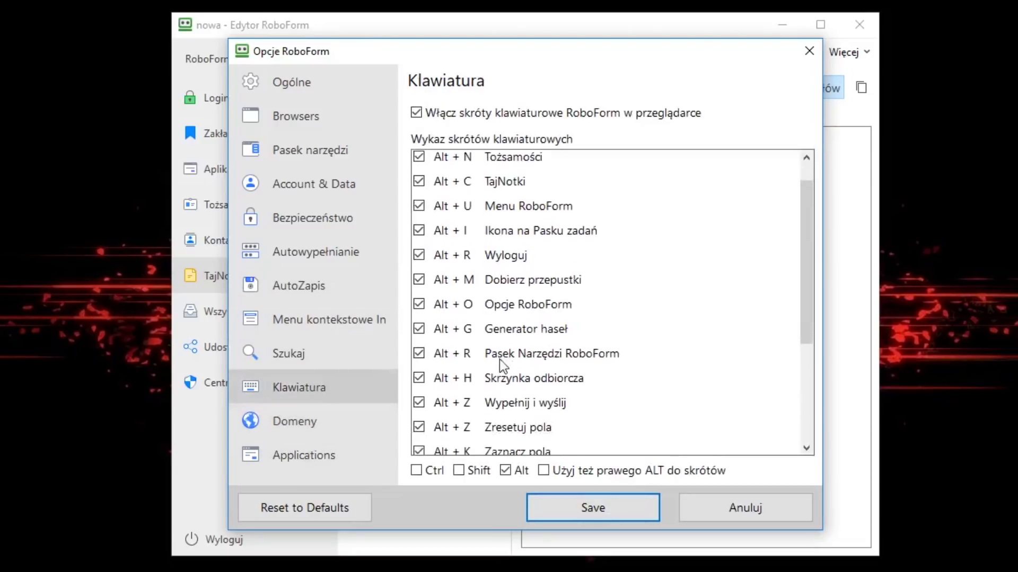
pyautogui.click(281, 455)
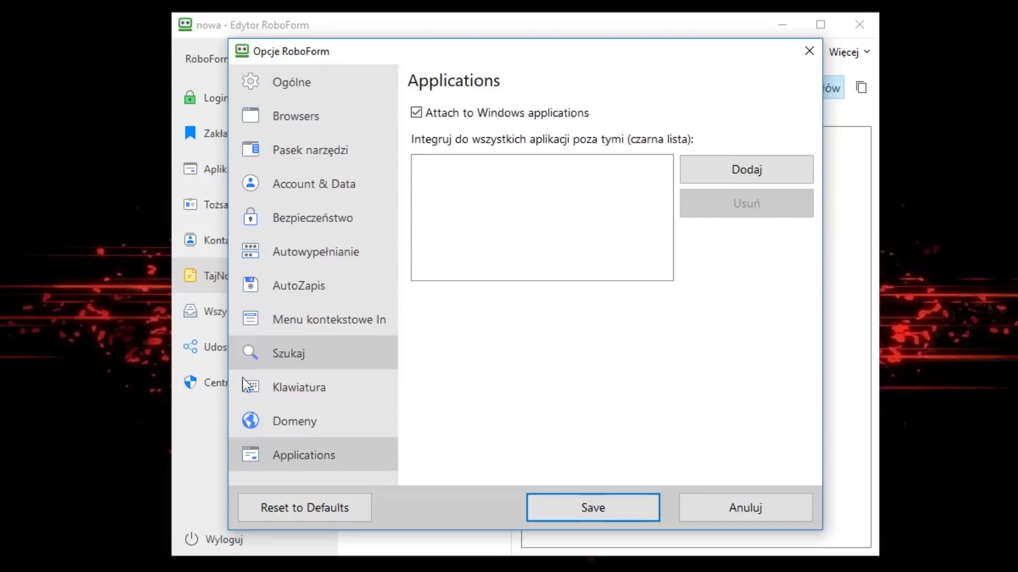
pyautogui.click(609, 507)
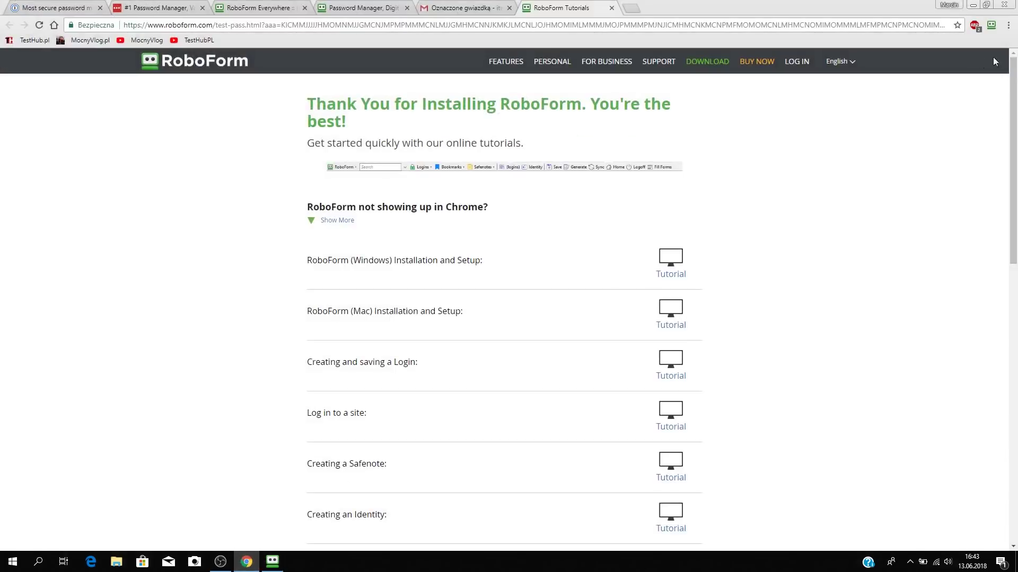
# Open the RoboForm extension menu in Chrome and choose Generuj.
pyautogui.click(992, 27)
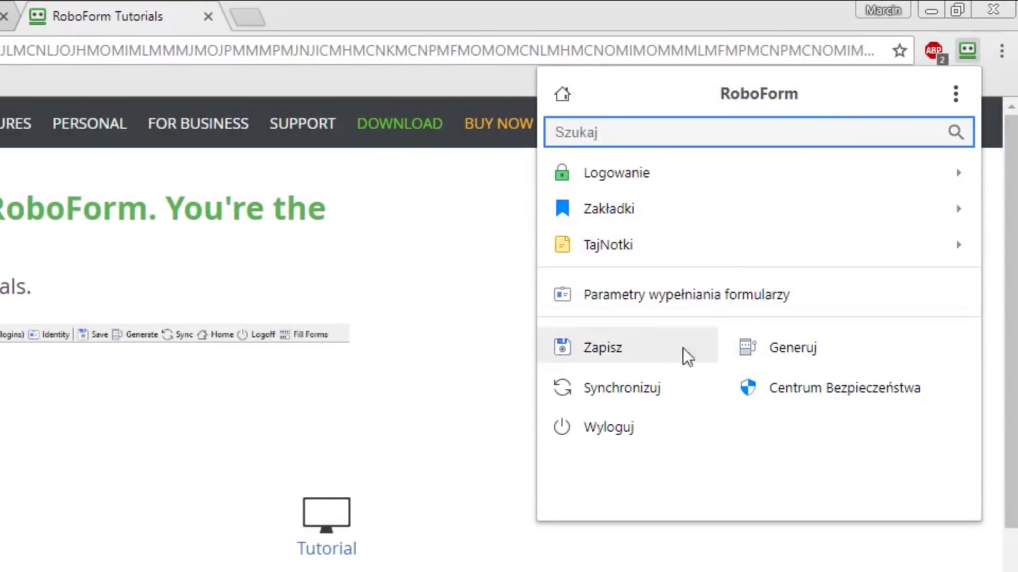
pyautogui.click(796, 347)
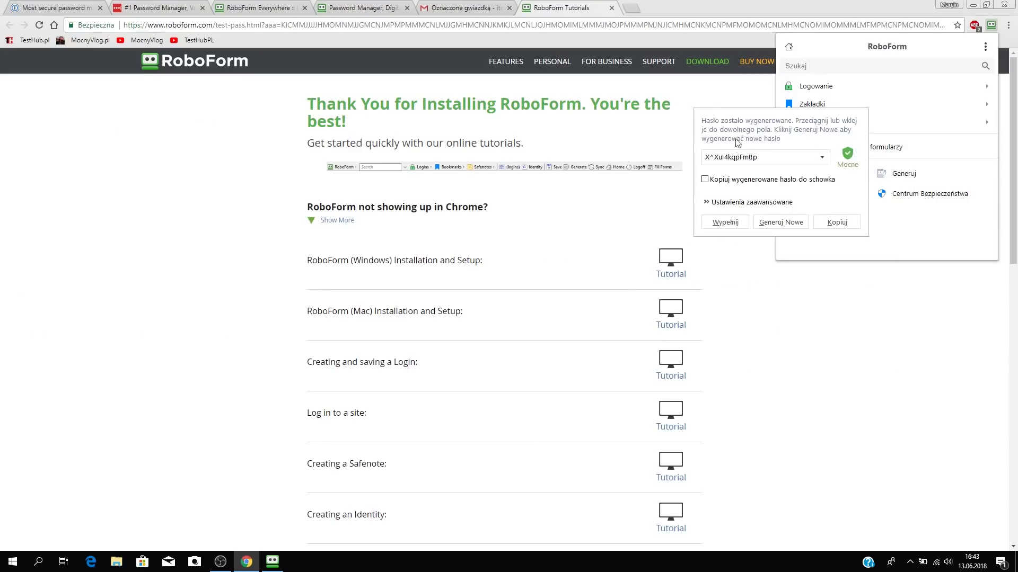
# Set the password length to 34 in advanced settings, regenerate a few times, and copy the result.
pyautogui.click(712, 203)
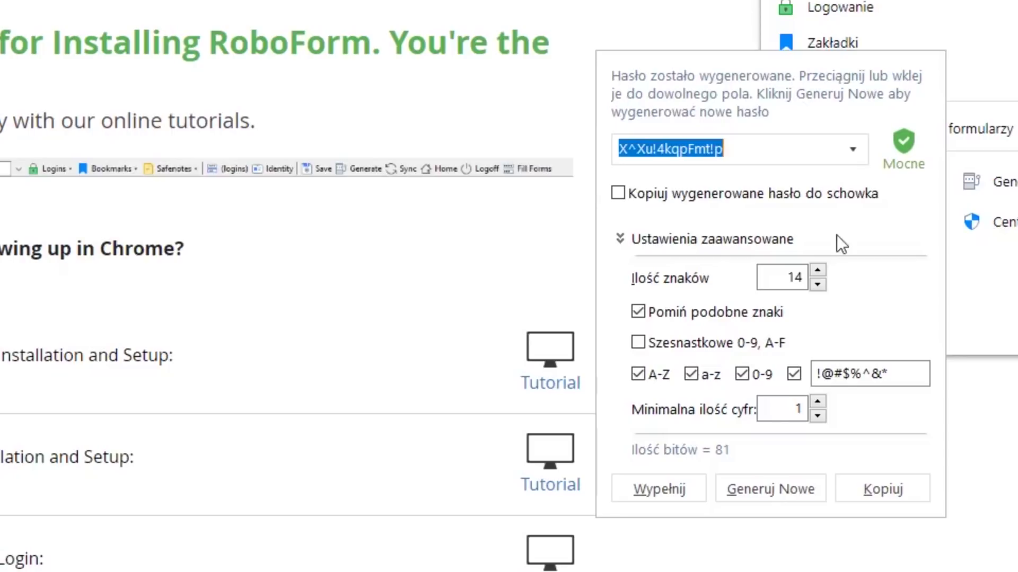
pyautogui.doubleClick(790, 277)
pyautogui.write('34')
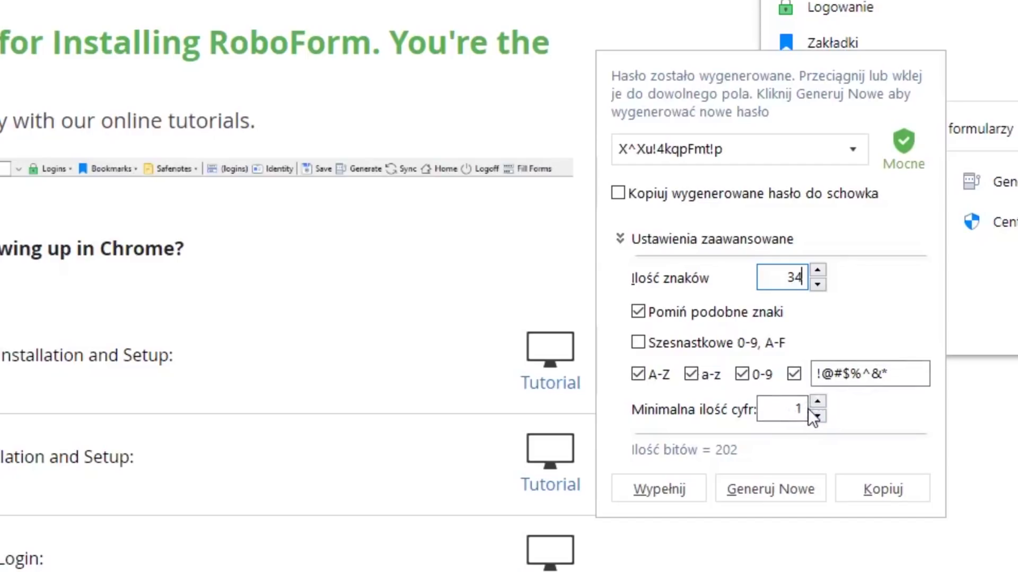
pyautogui.click(771, 481)
pyautogui.click(770, 481)
pyautogui.click(770, 481)
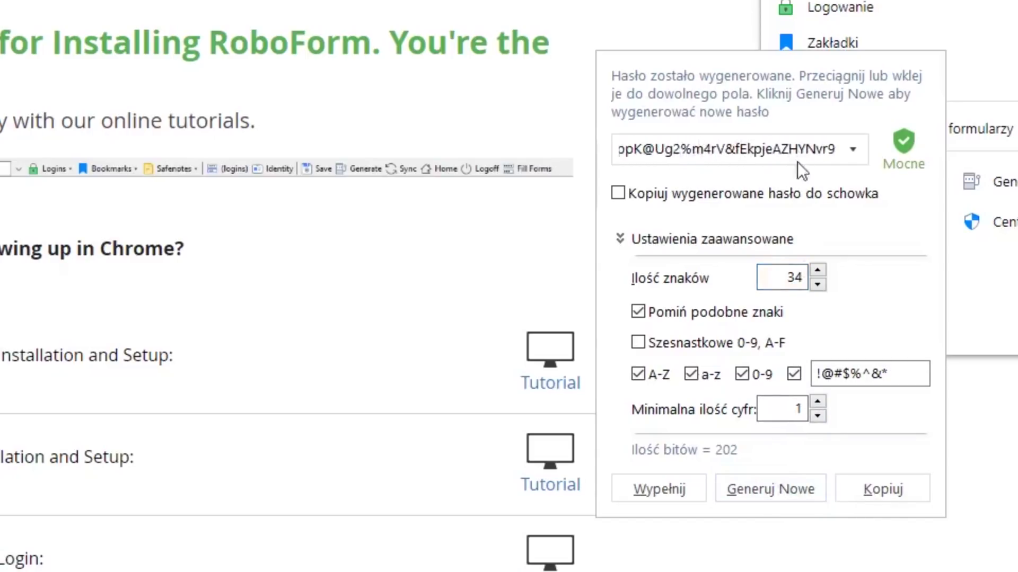
pyautogui.click(893, 489)
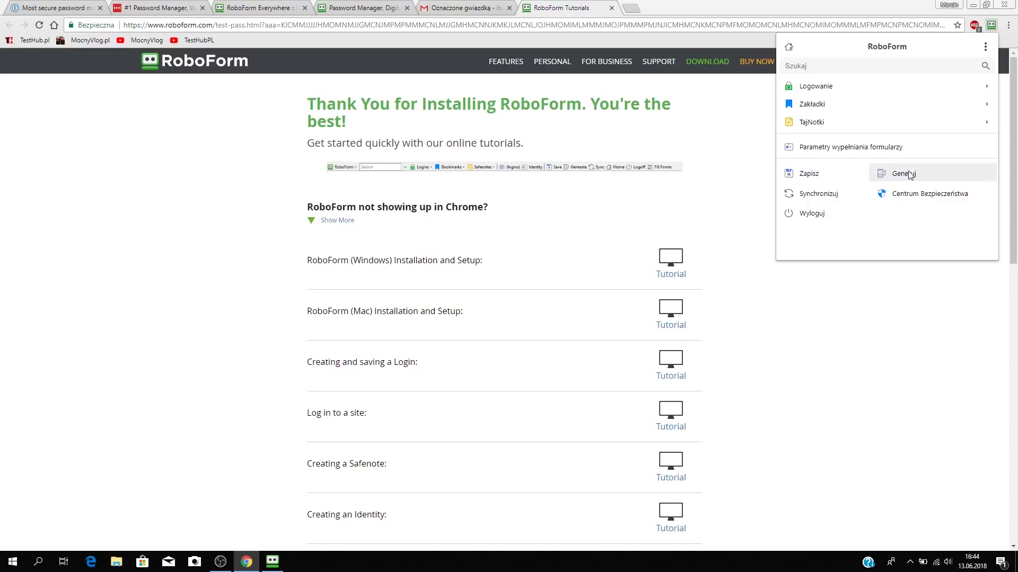
# Close the RoboForm extension menu and open a new Chrome tab on Google.
pyautogui.click(730, 261)
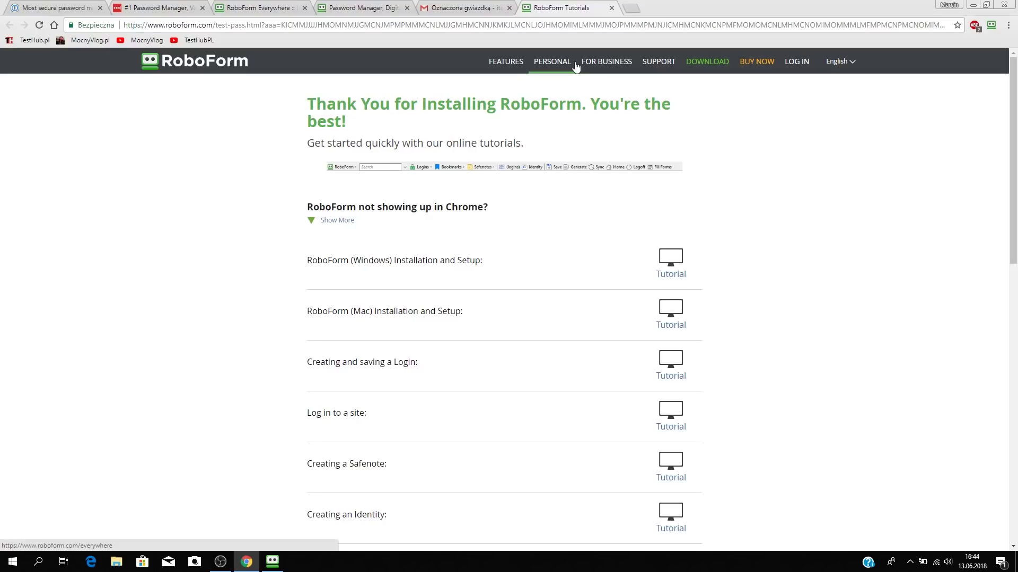
pyautogui.click(633, 12)
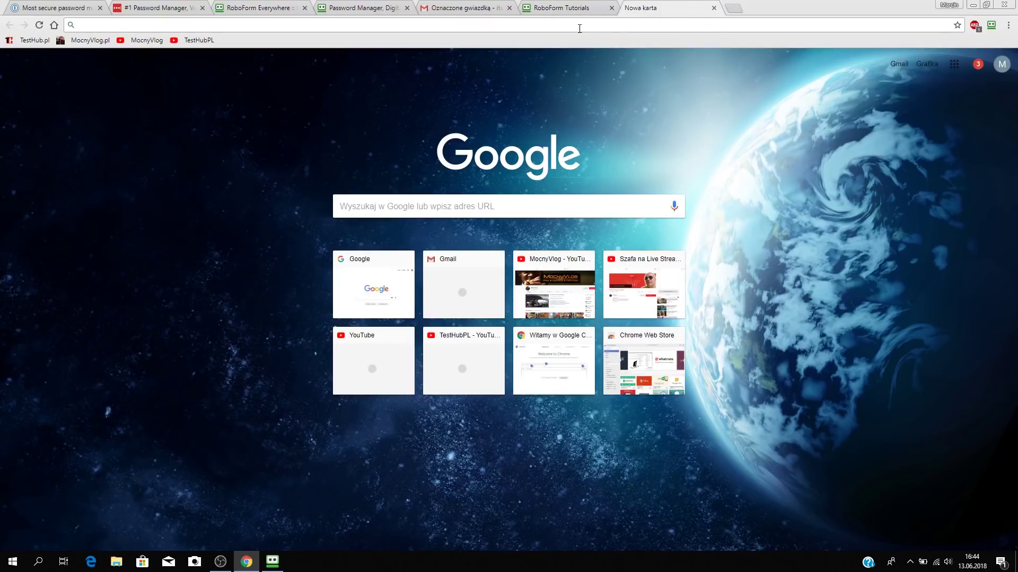
# Enter 'allegro' in the address bar to reach allegro.pl and sign in to the account.
pyautogui.write('allegro.pl/moje-konto')
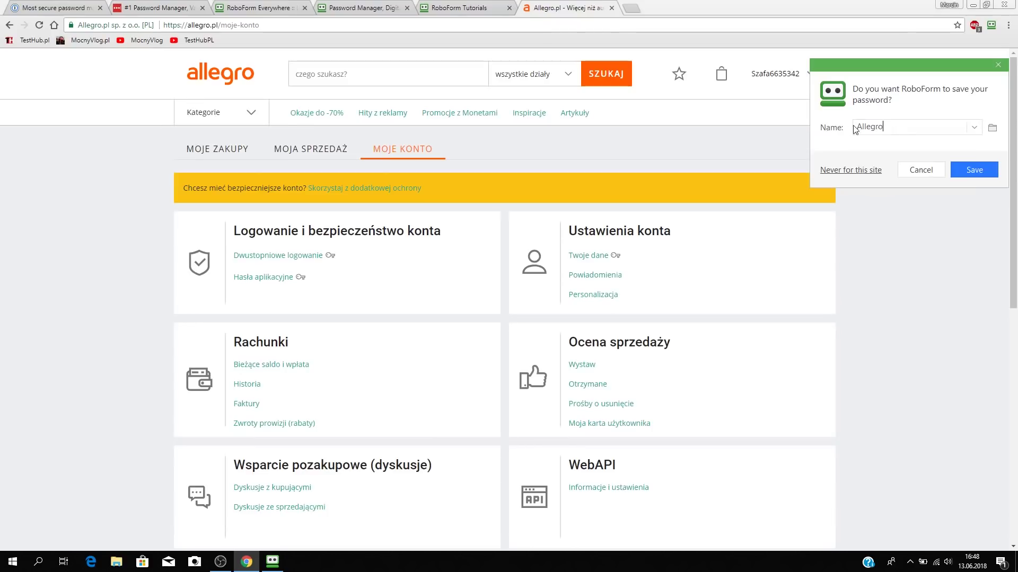
# Save the Allegro login to RoboForm, check it in the extension menu, then log out via WYLOGUJ.
pyautogui.click(974, 173)
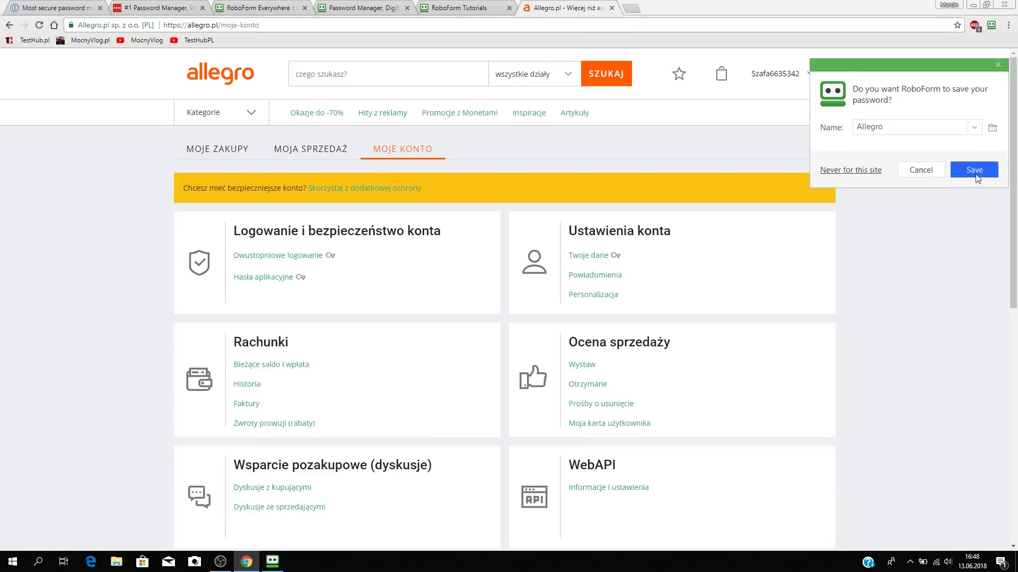
pyautogui.click(983, 137)
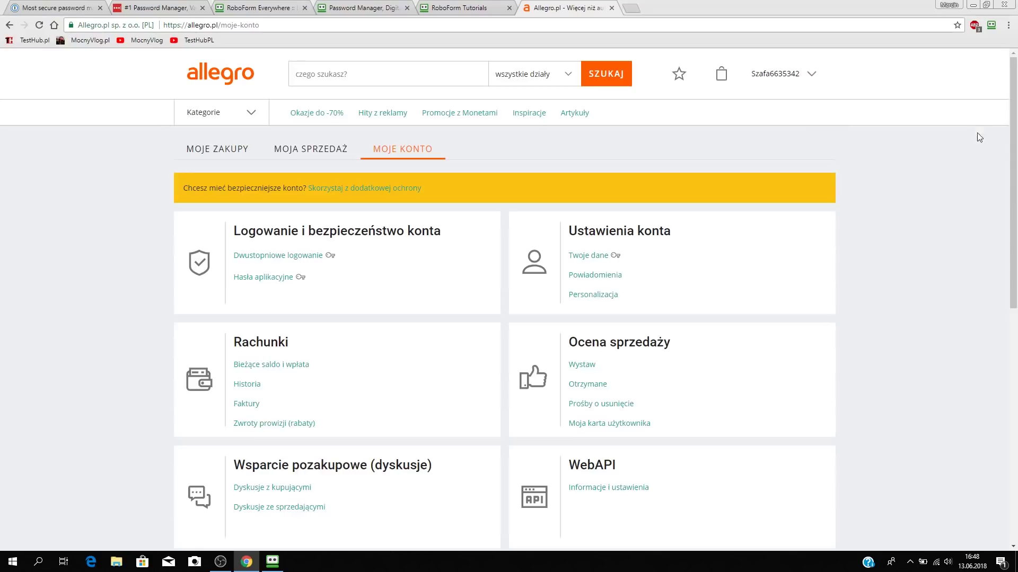
pyautogui.click(991, 26)
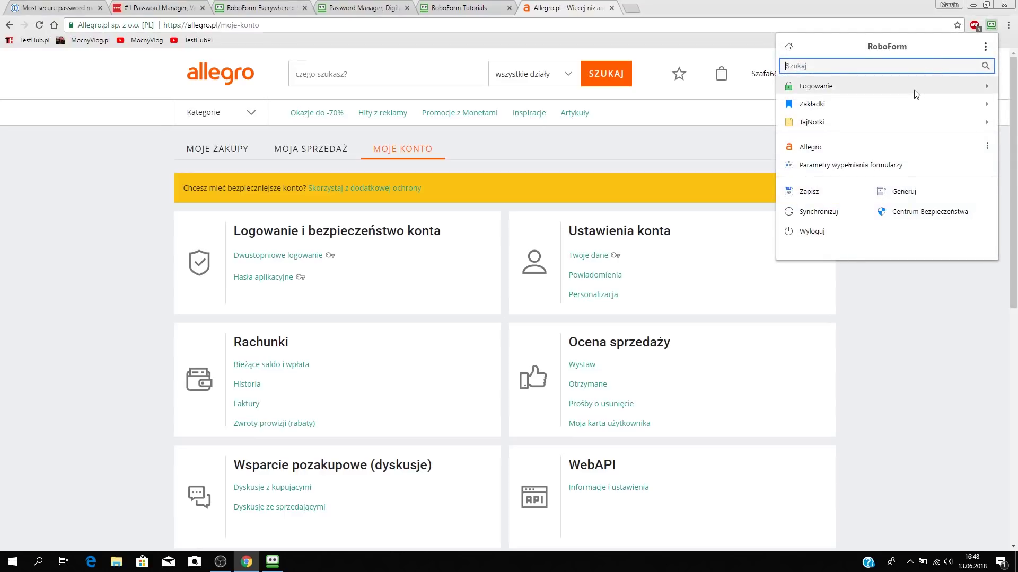
pyautogui.click(678, 162)
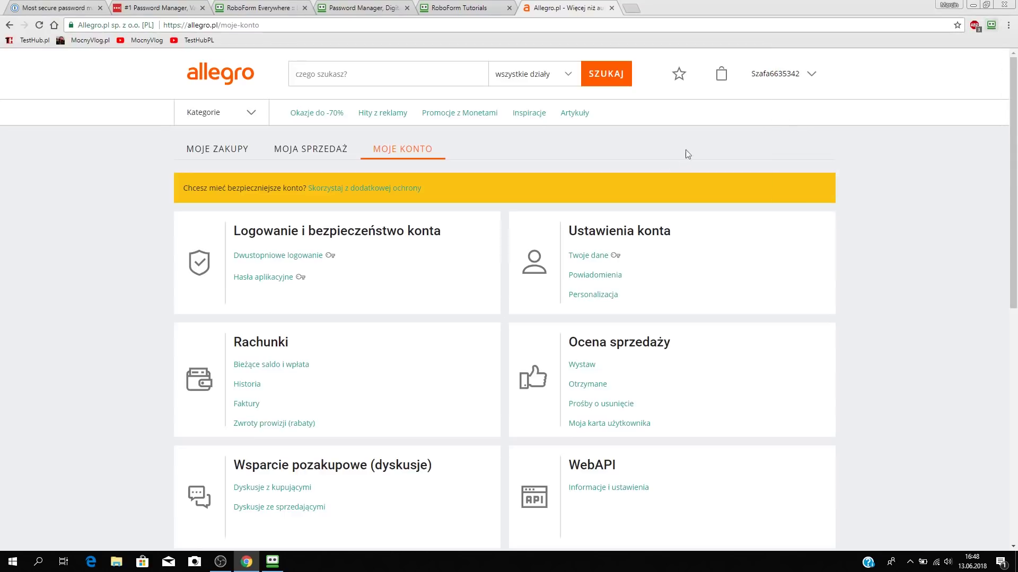
pyautogui.click(785, 74)
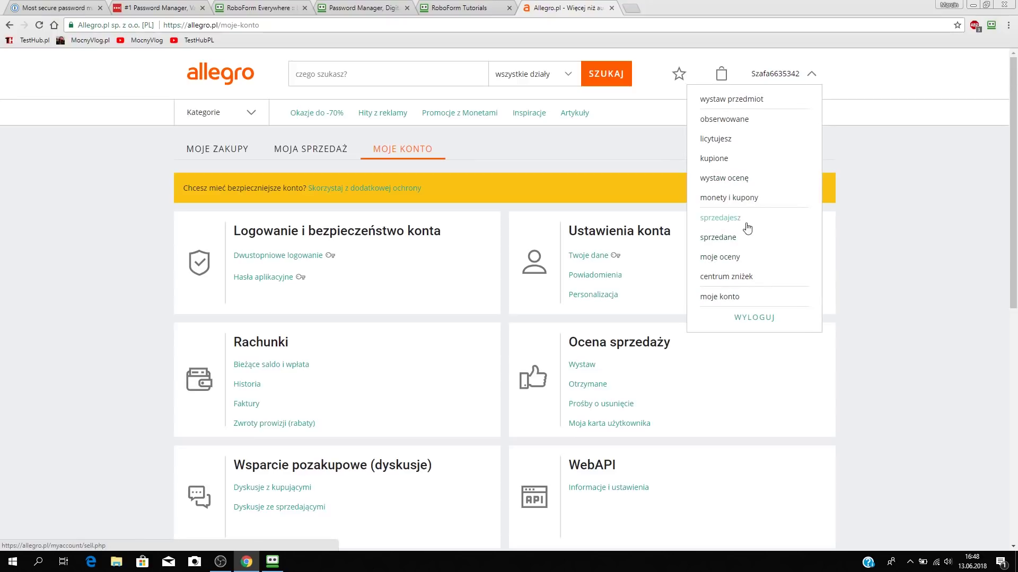
pyautogui.click(752, 316)
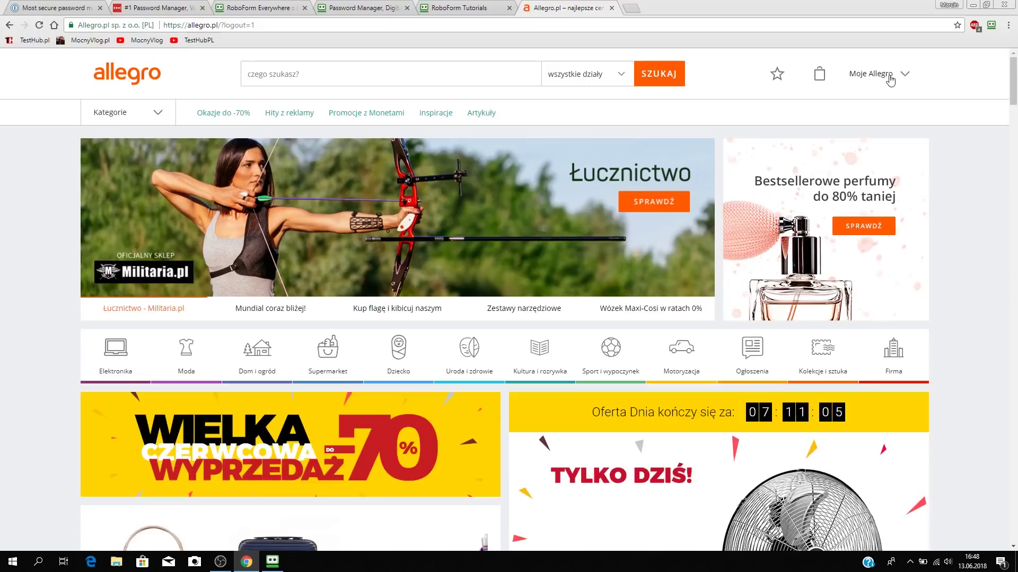
# Sign back in to Allegro with the saved Allegro login and start two-step login setup.
pyautogui.click(889, 76)
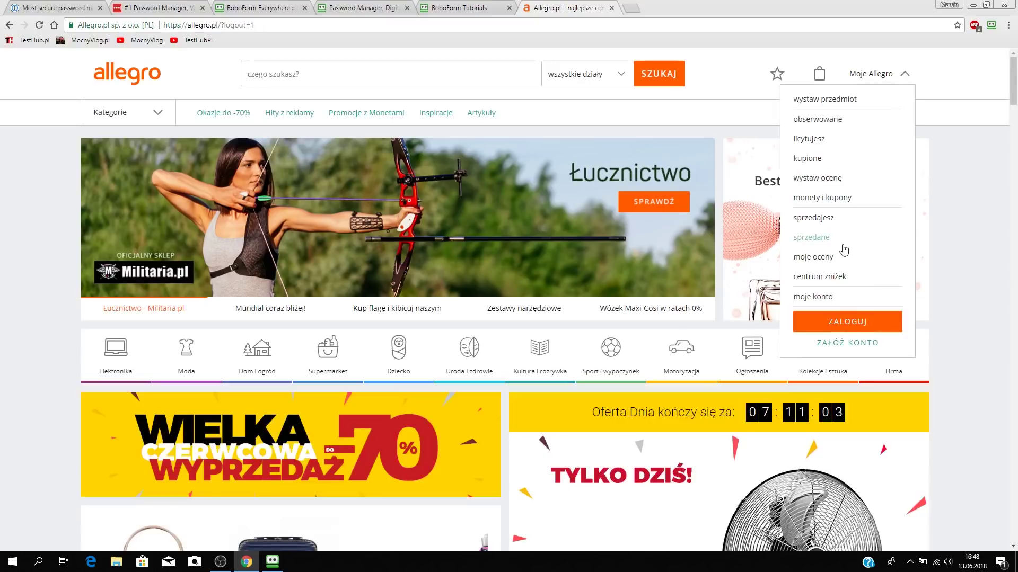
pyautogui.click(845, 323)
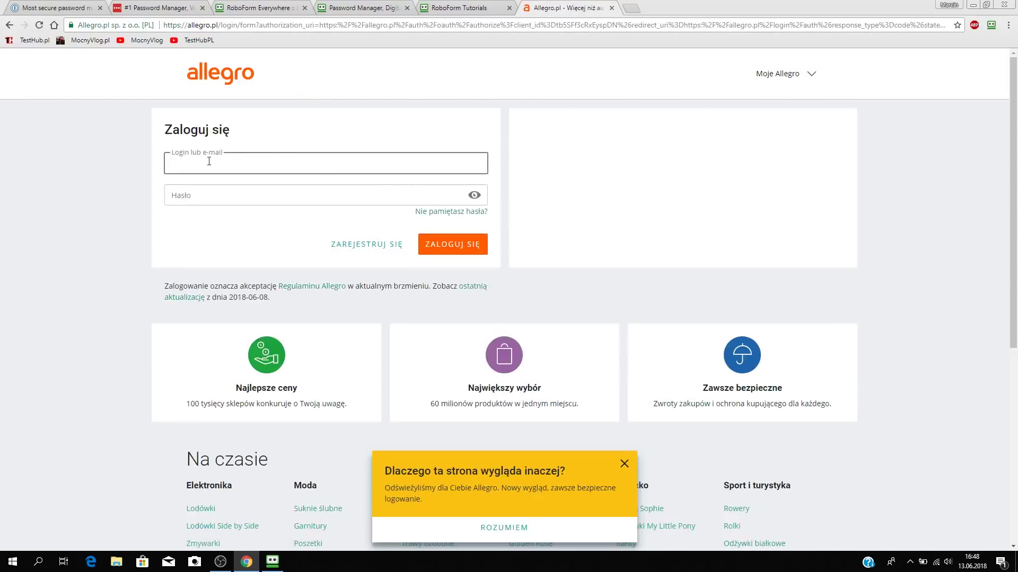
pyautogui.click(990, 25)
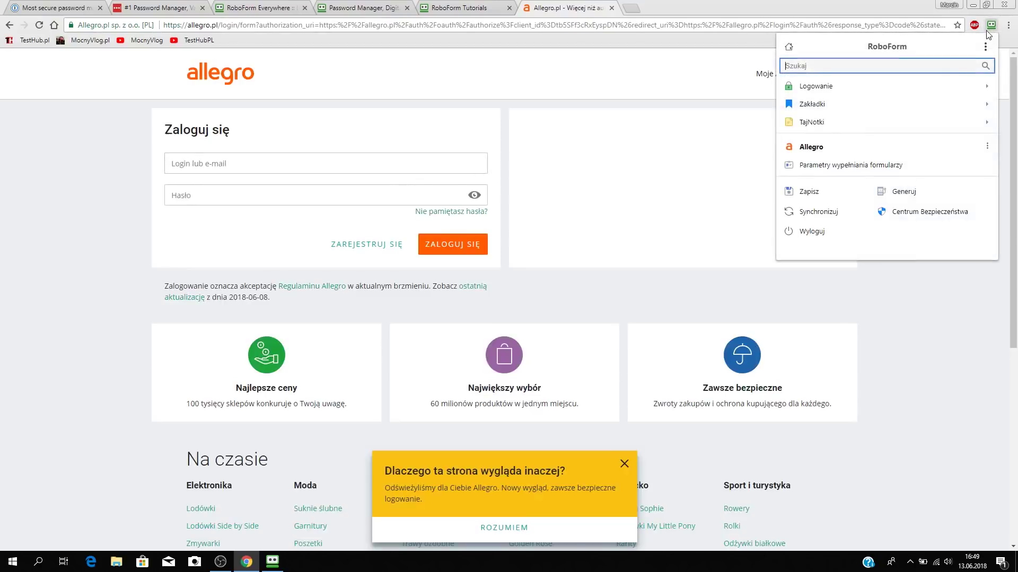
pyautogui.click(882, 151)
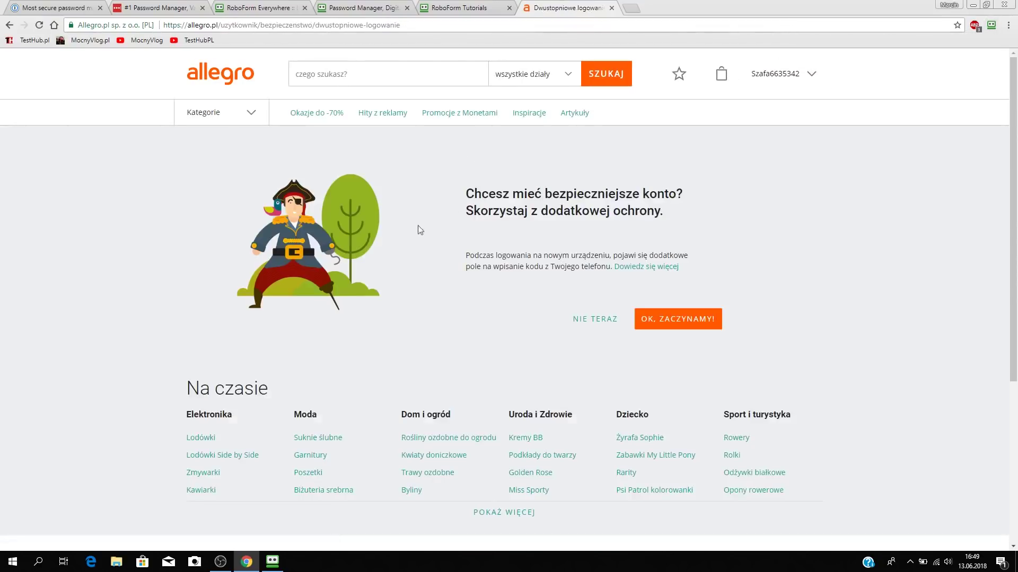
pyautogui.click(689, 318)
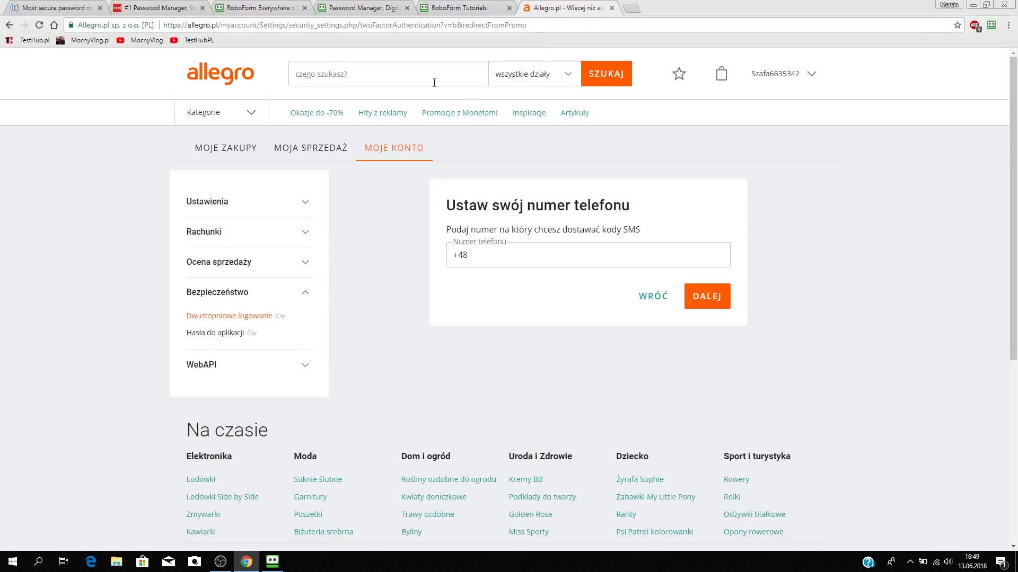
pyautogui.click(232, 28)
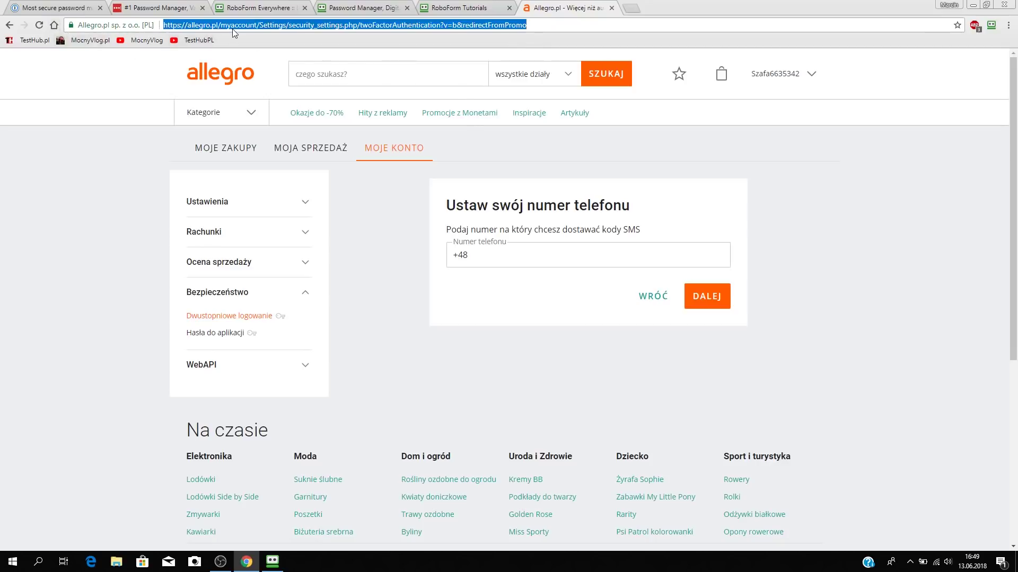
# Load poczta.wp.pl and try filling it with the Allegro login, declining at the mismatch warning.
pyautogui.write('poczta.wp.pl')
pyautogui.press('Return')
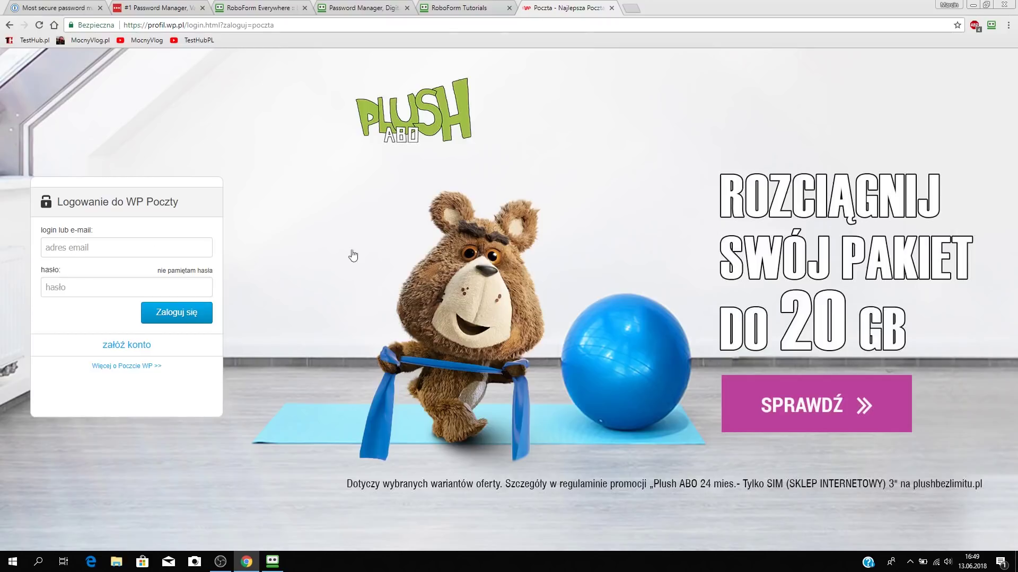
pyautogui.click(991, 25)
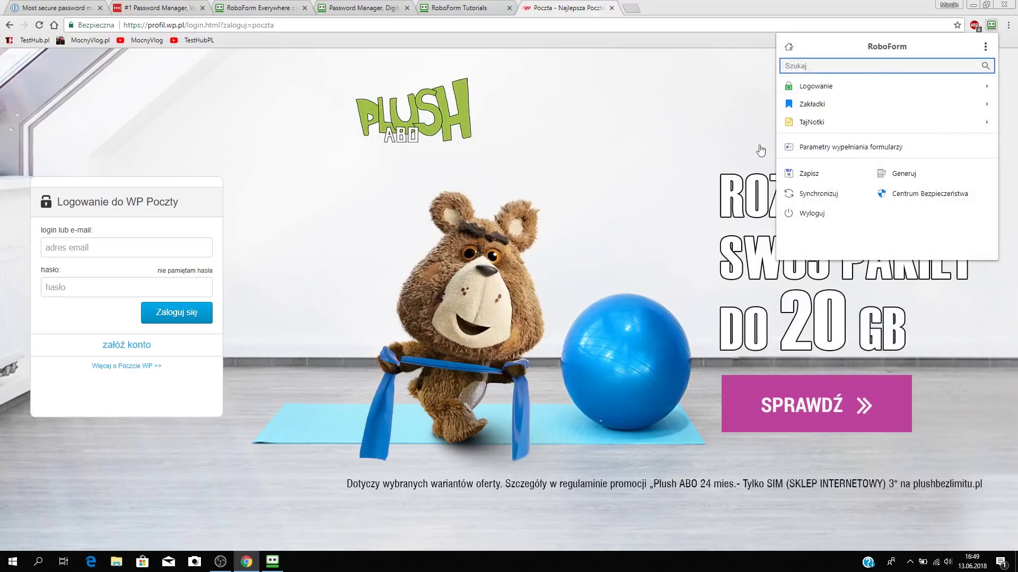
pyautogui.click(973, 88)
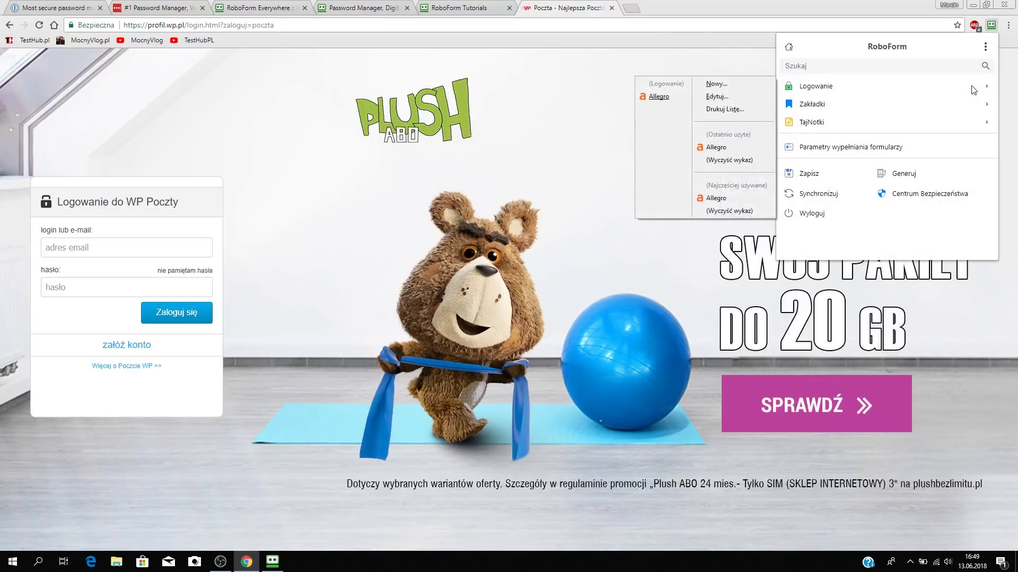
pyautogui.rightClick(664, 99)
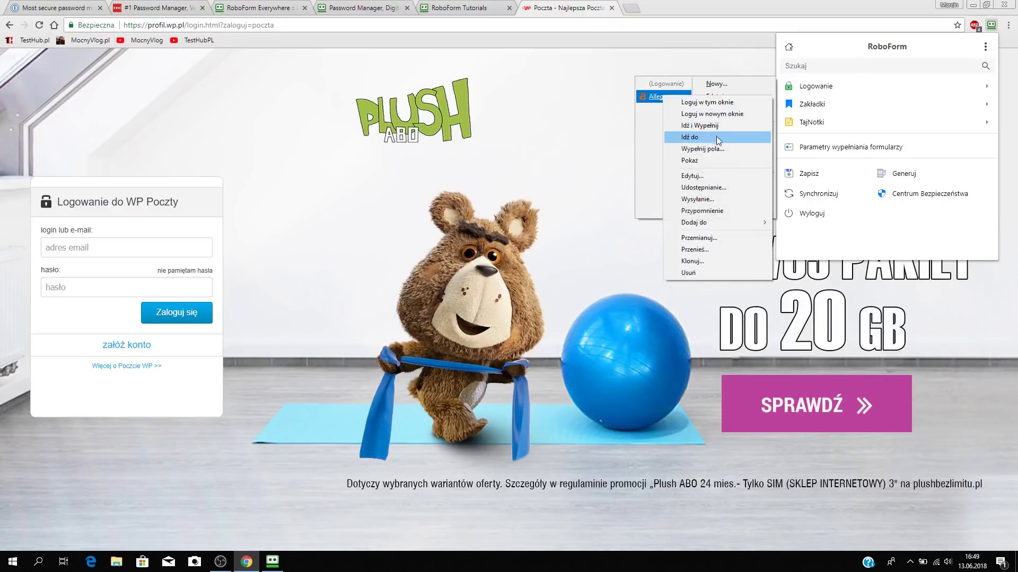
pyautogui.click(719, 152)
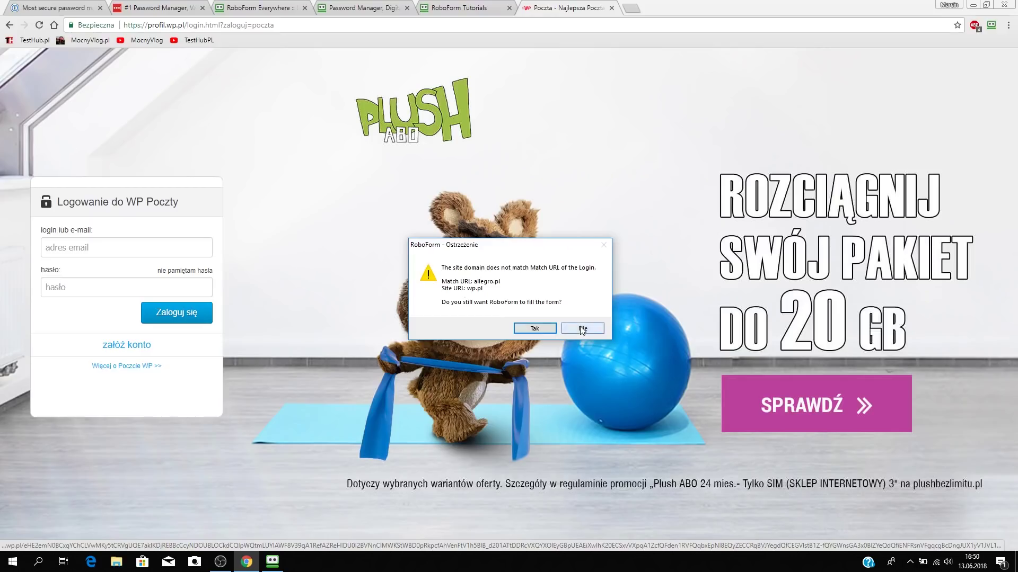
pyautogui.click(657, 369)
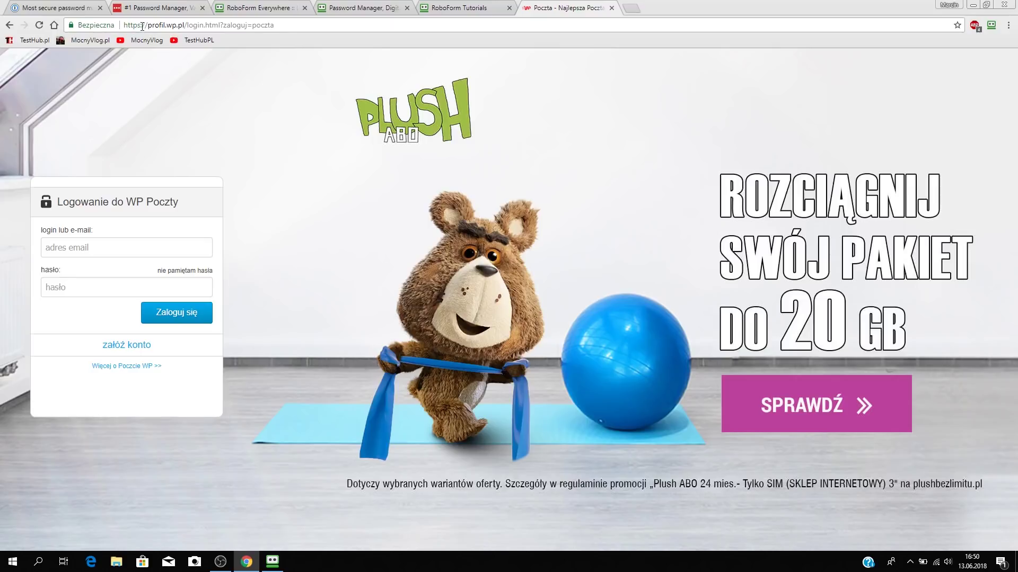
# Close the Plush offer tab and the WP Poczta login tab.
pyautogui.moveTo(147, 24)
pyautogui.mouseDown()
pyautogui.moveTo(268, 27)
pyautogui.moveTo(151, 25)
pyautogui.mouseUp()
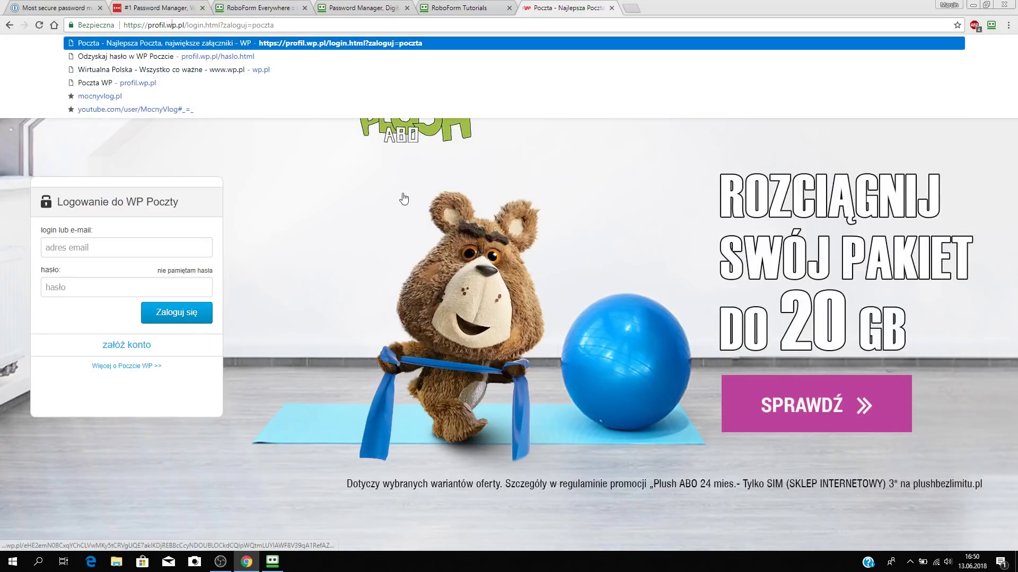
pyautogui.click(403, 198)
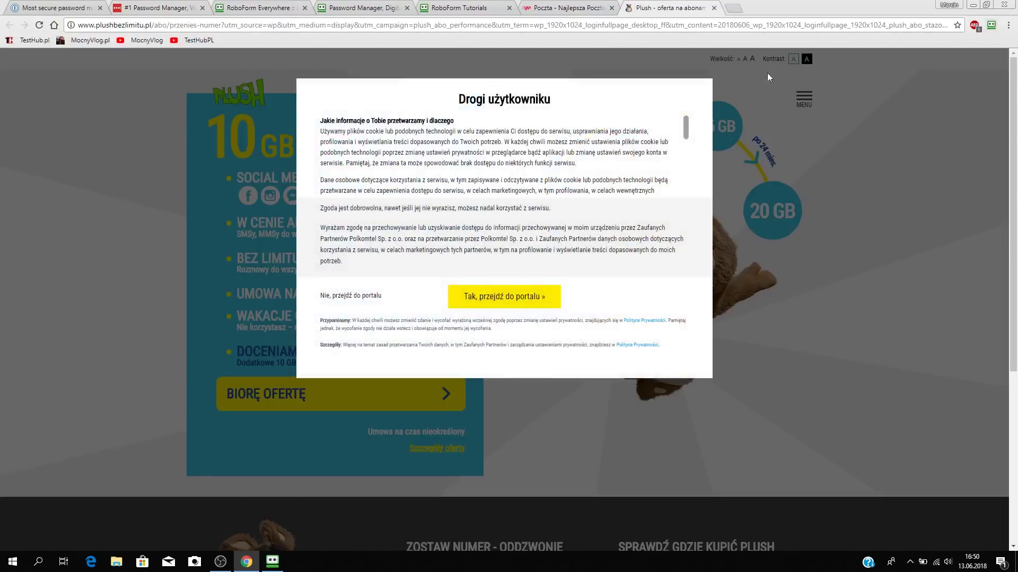
pyautogui.click(713, 8)
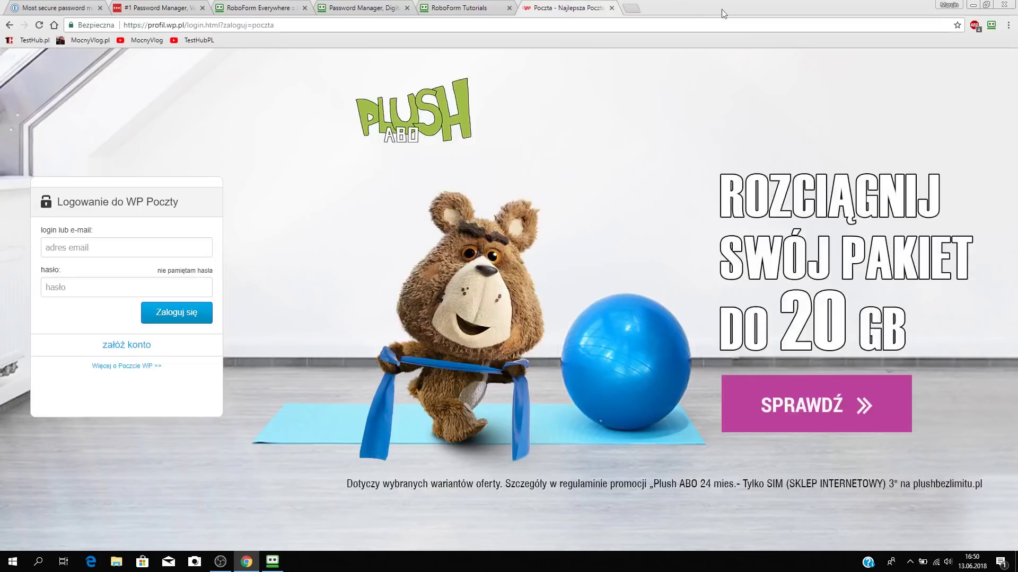
pyautogui.click(611, 8)
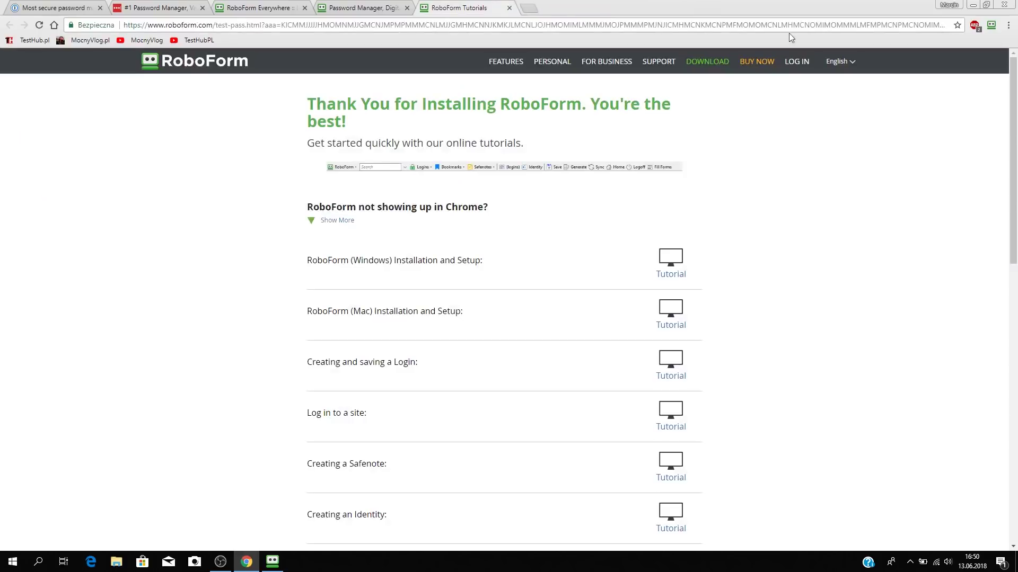
# Open allegro.pl in a new browser tab.
pyautogui.click(991, 24)
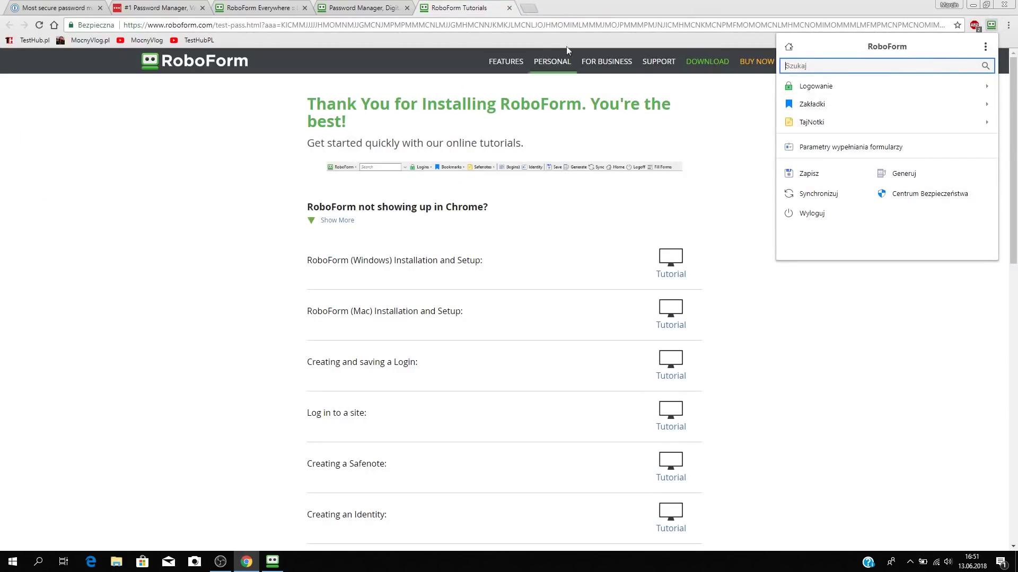
pyautogui.click(530, 8)
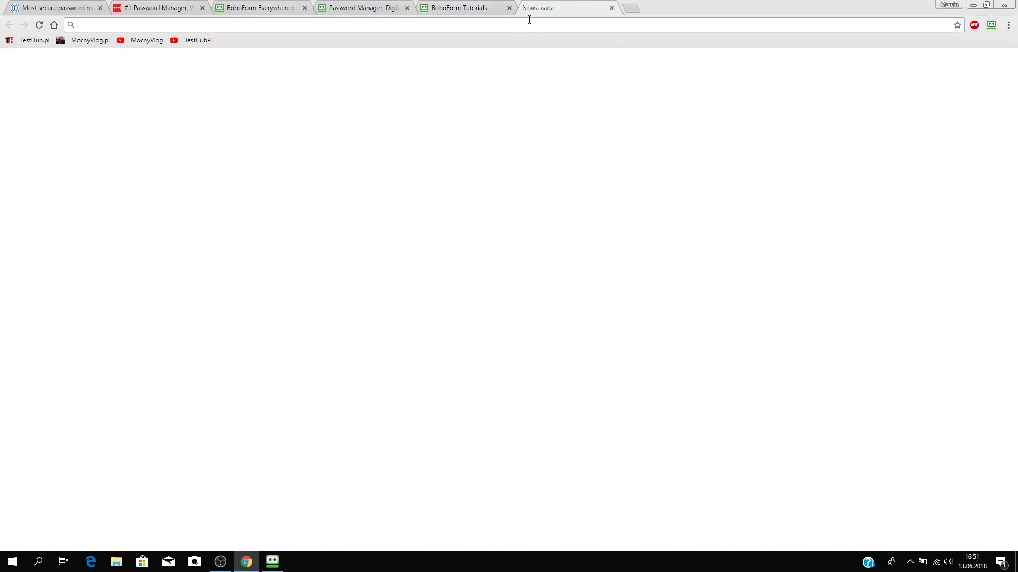
pyautogui.write('allegr')
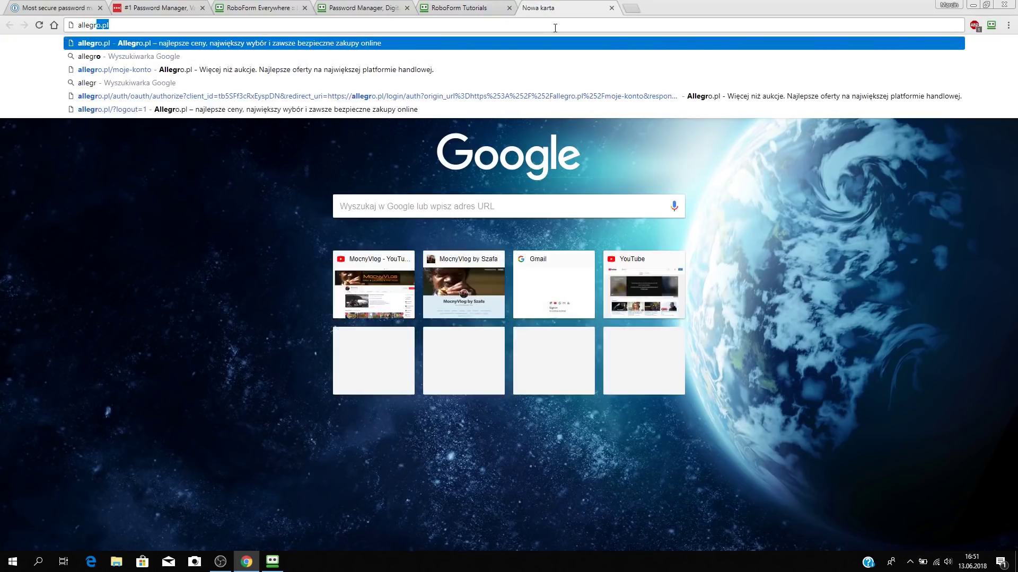
pyautogui.write('o.pl')
pyautogui.press('Return')
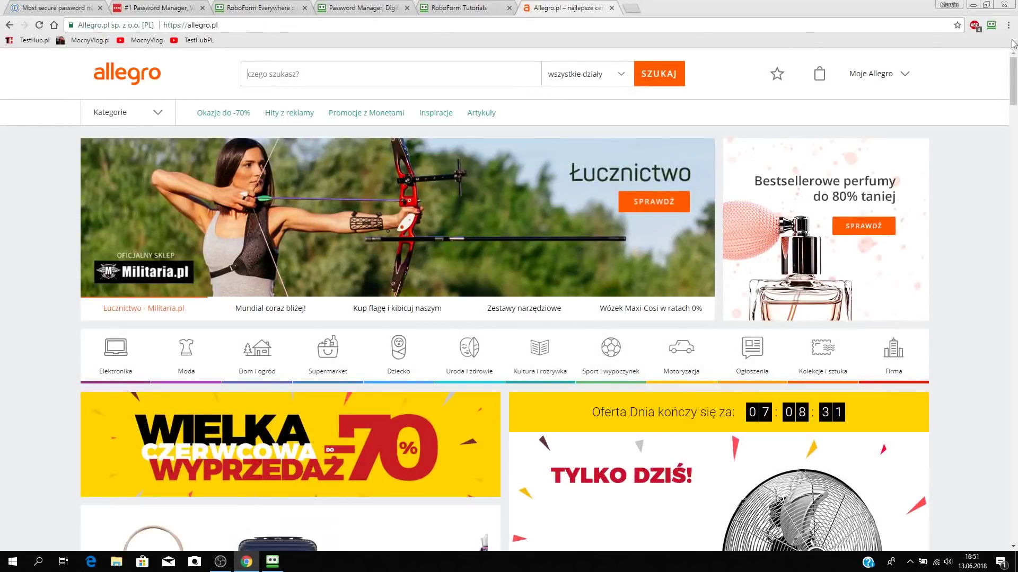
# Try filling the Allegro home page with the saved Allegro login from RoboForm.
pyautogui.click(991, 25)
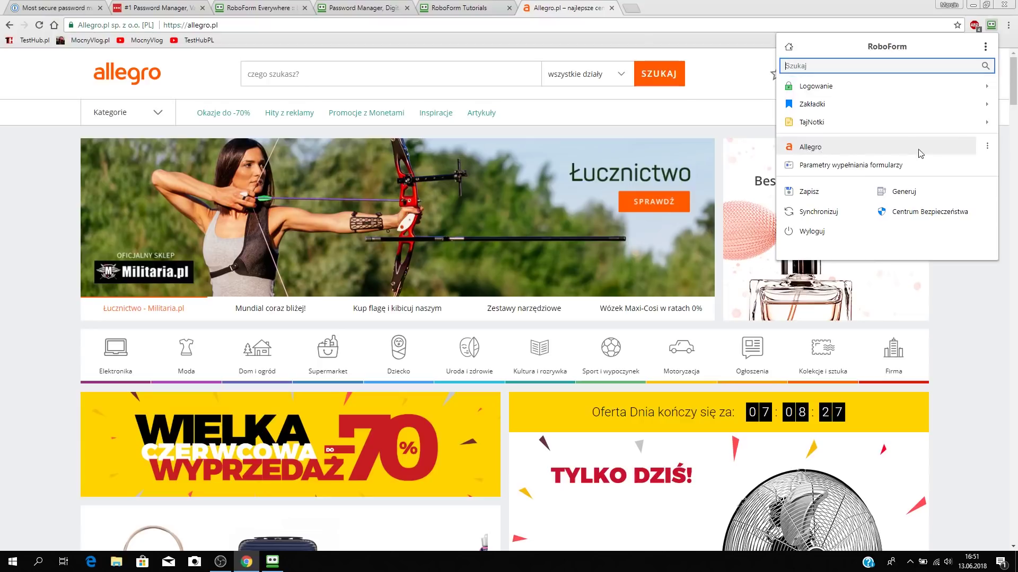
pyautogui.click(987, 146)
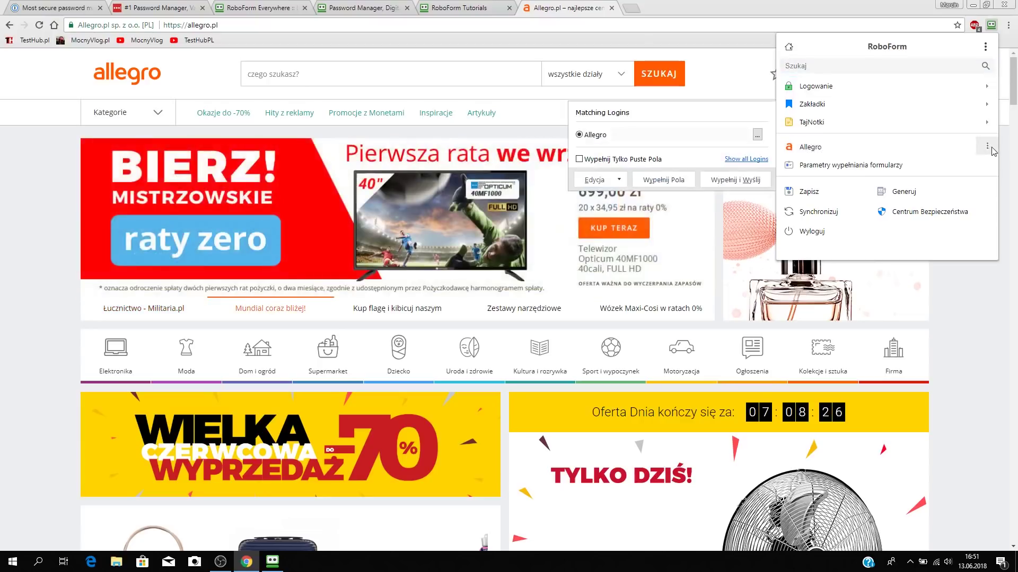
pyautogui.click(664, 180)
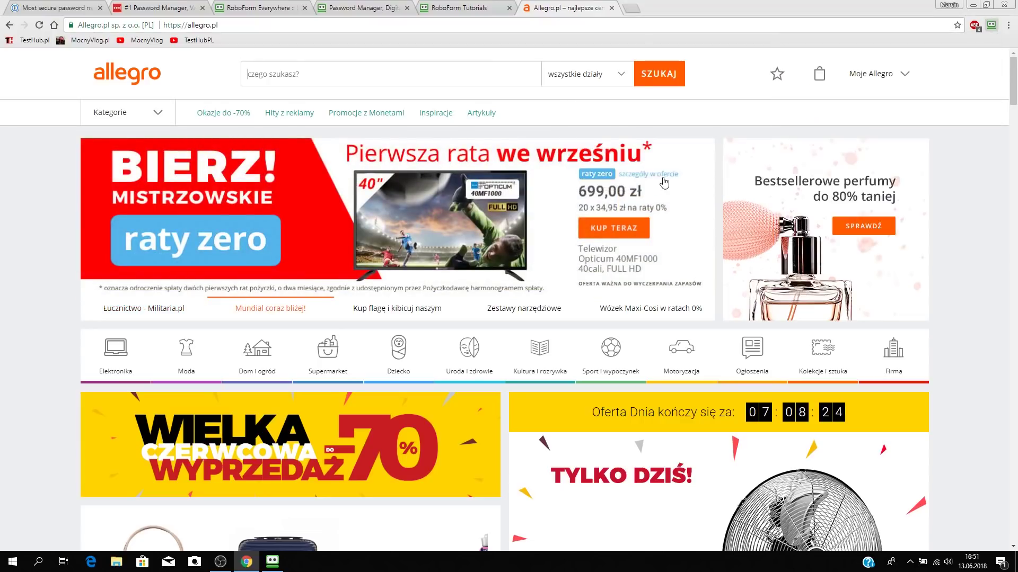
# Go to Allegro's sign-in page via Moje Allegro and autofill the saved Allegro login.
pyautogui.click(904, 78)
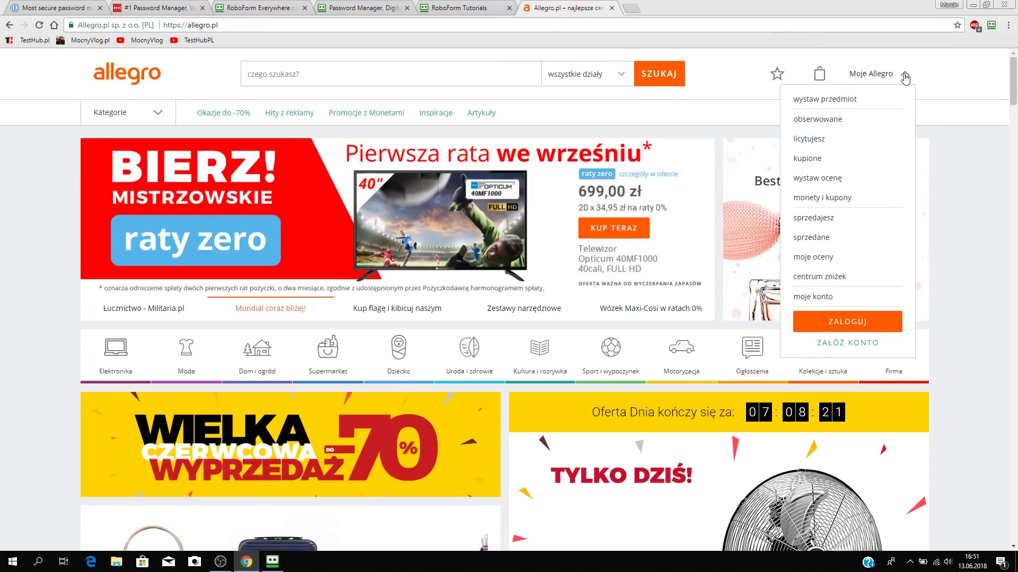
pyautogui.click(851, 321)
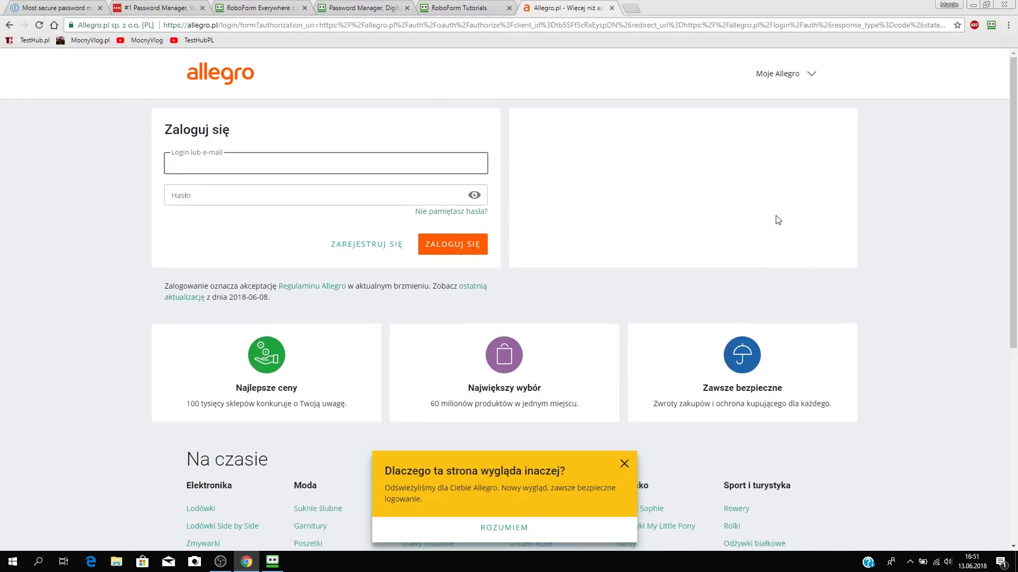
pyautogui.click(990, 25)
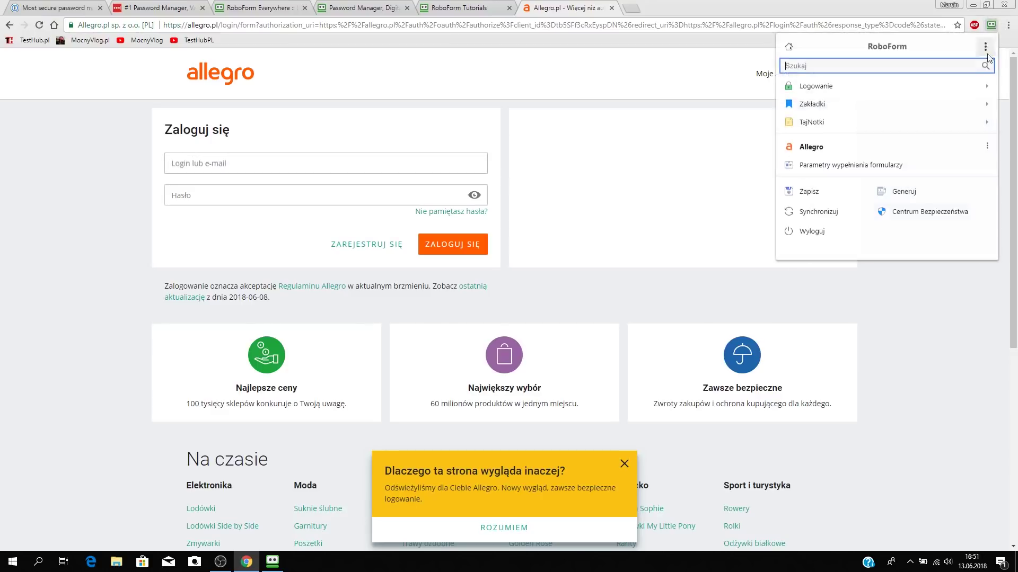
pyautogui.click(847, 141)
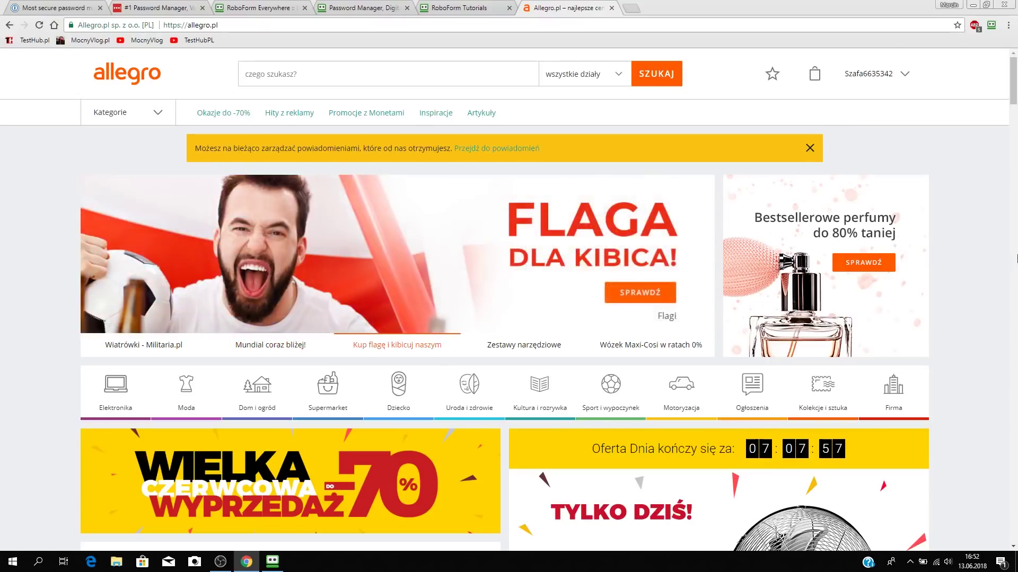
# View RoboForm's password generator, then close the Allegro tab.
pyautogui.click(990, 25)
pyautogui.click(909, 192)
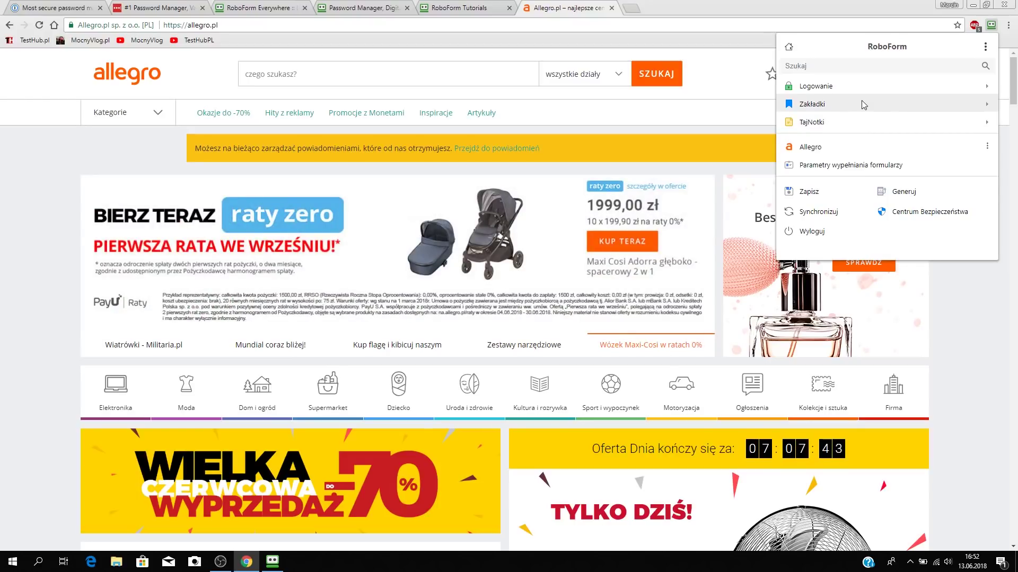
pyautogui.click(612, 7)
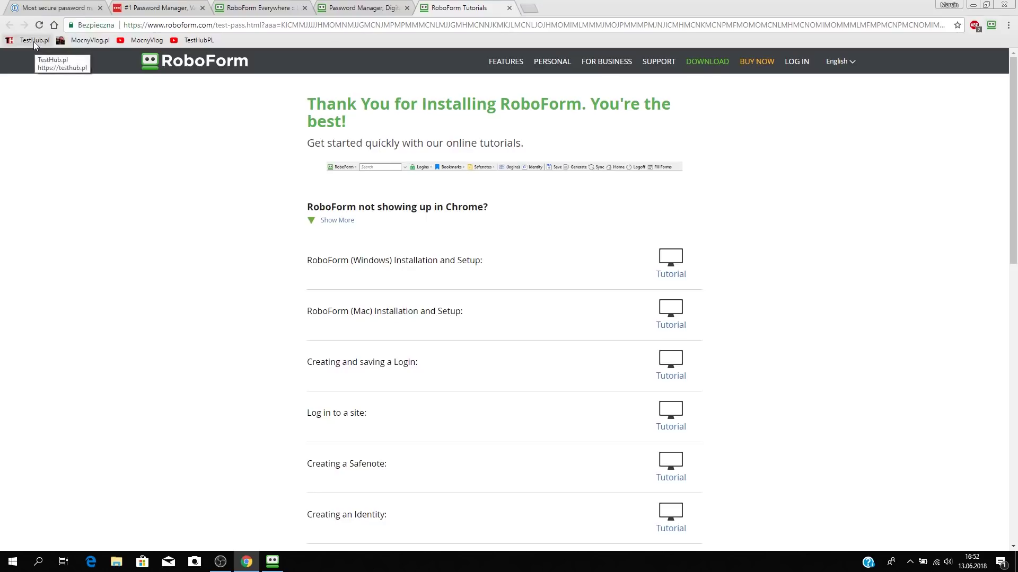
# From the RoboForm tray menu, browse Logowanie, Zakładki and Kontakty, then open TajNotki > nowa.
pyautogui.click(910, 562)
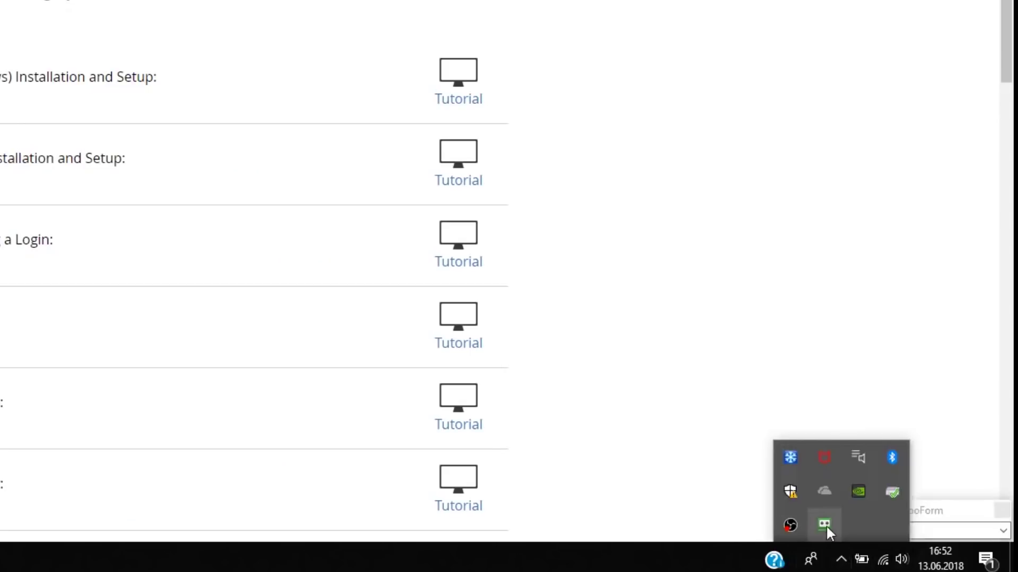
pyautogui.rightClick(900, 541)
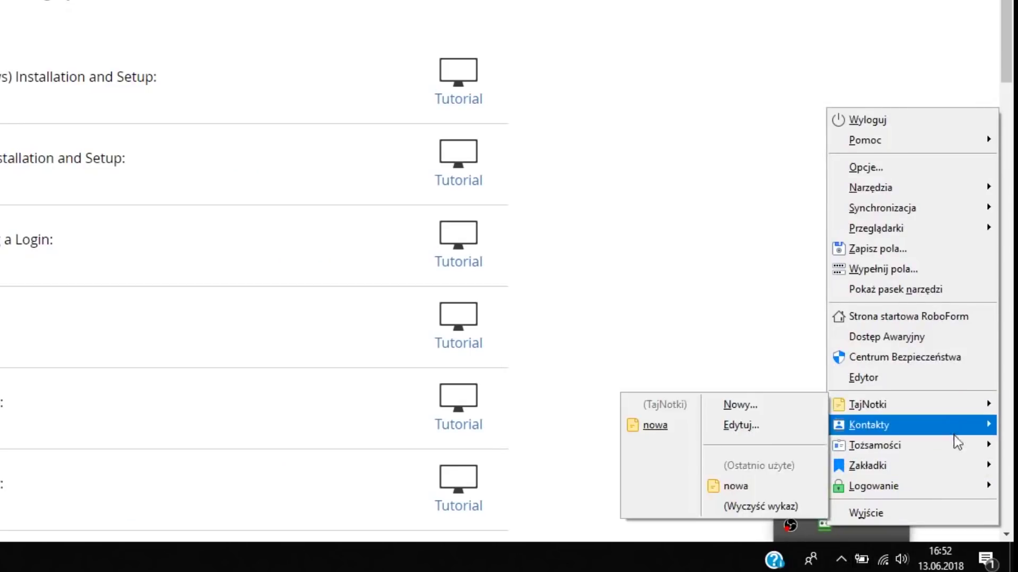
pyautogui.moveTo(933, 493)
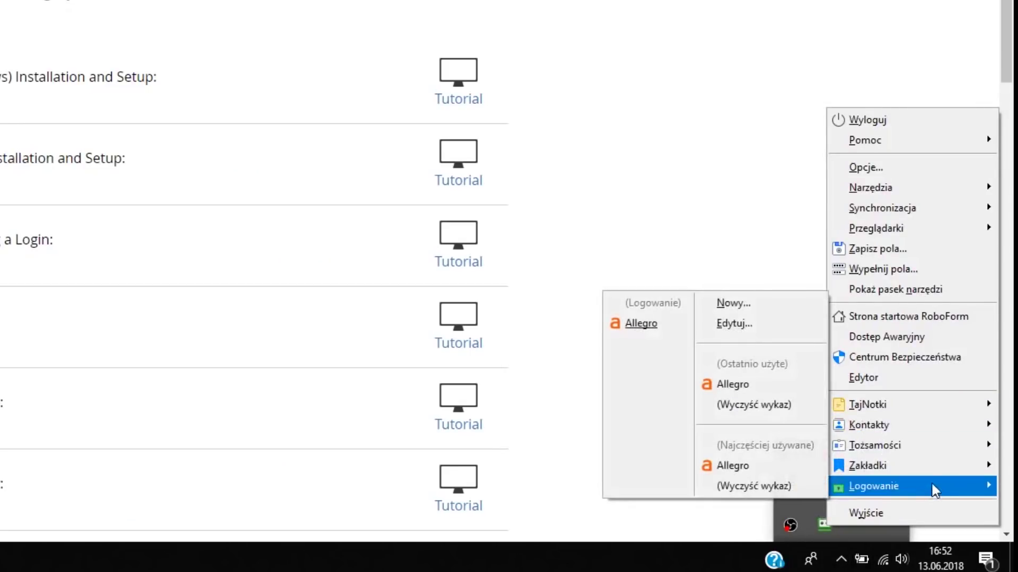
pyautogui.moveTo(954, 473)
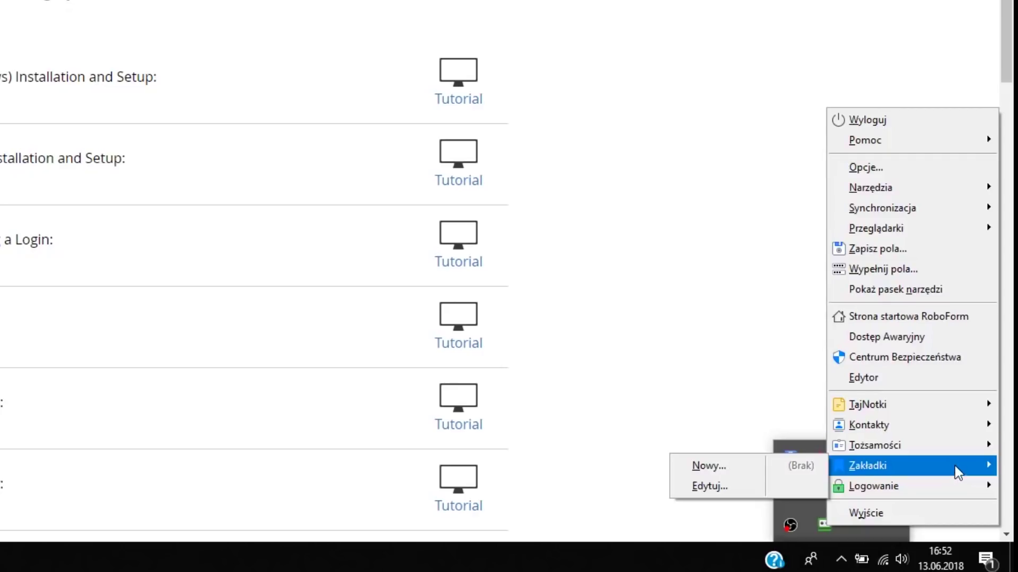
pyautogui.moveTo(938, 425)
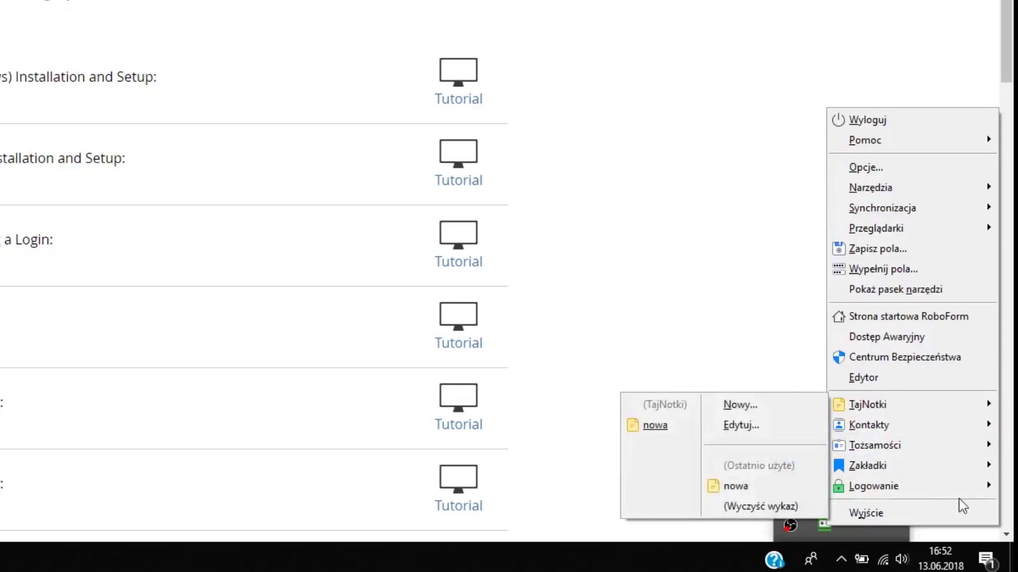
pyautogui.moveTo(964, 492)
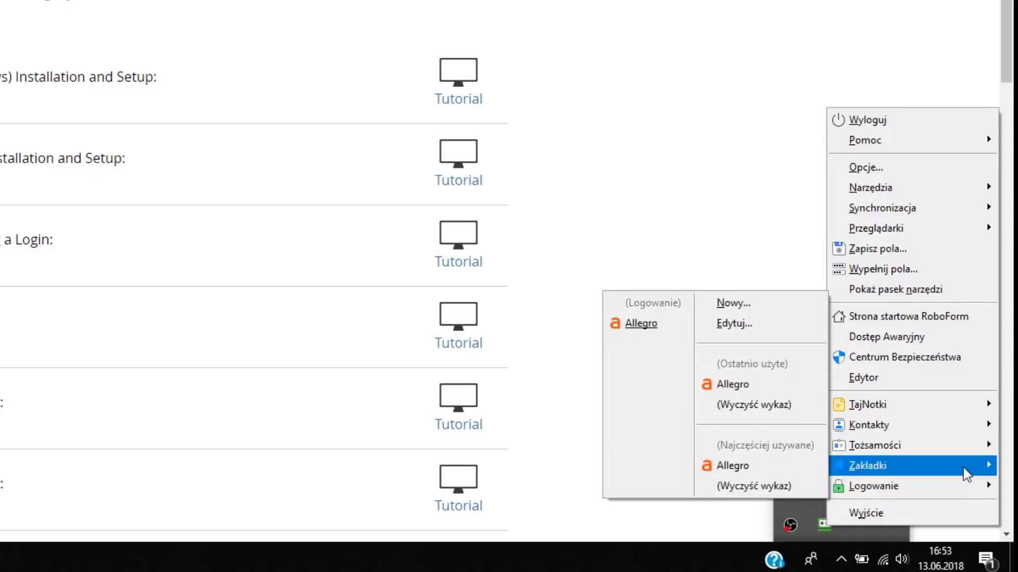
pyautogui.moveTo(969, 407)
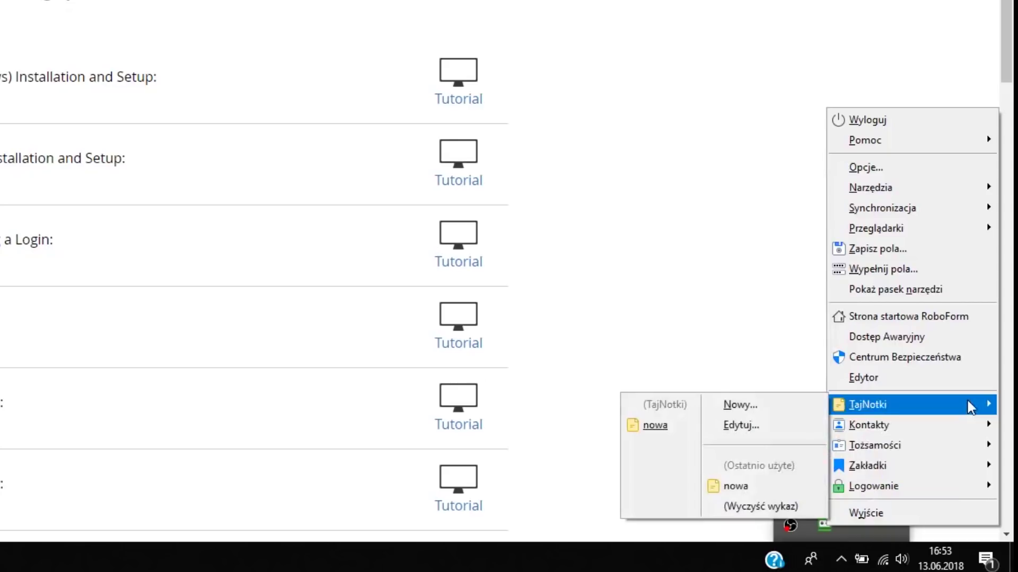
pyautogui.click(757, 487)
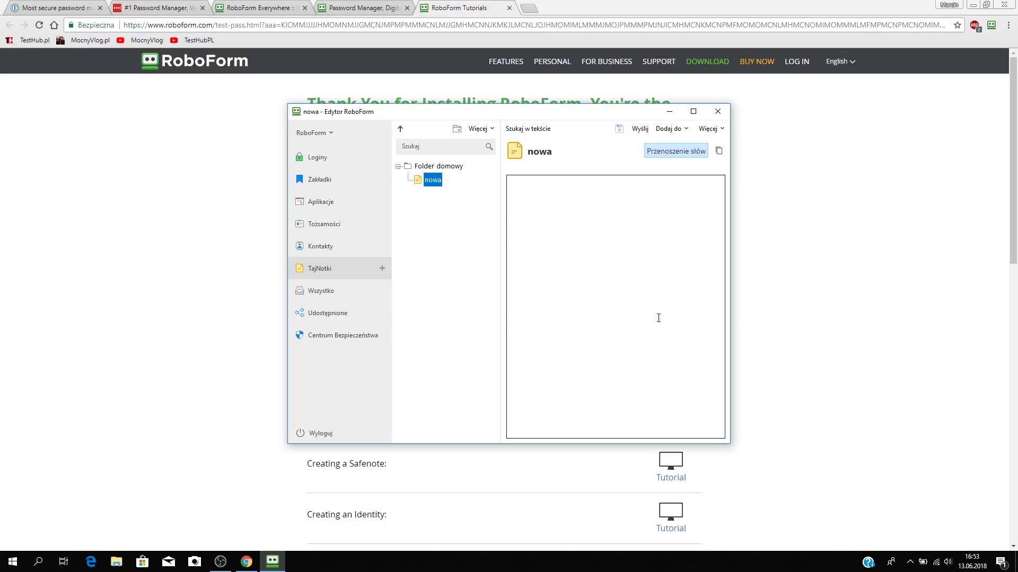
# Copy the Allegro login's password in the RoboForm Editor, then bring Chrome back to front.
pyautogui.click(542, 235)
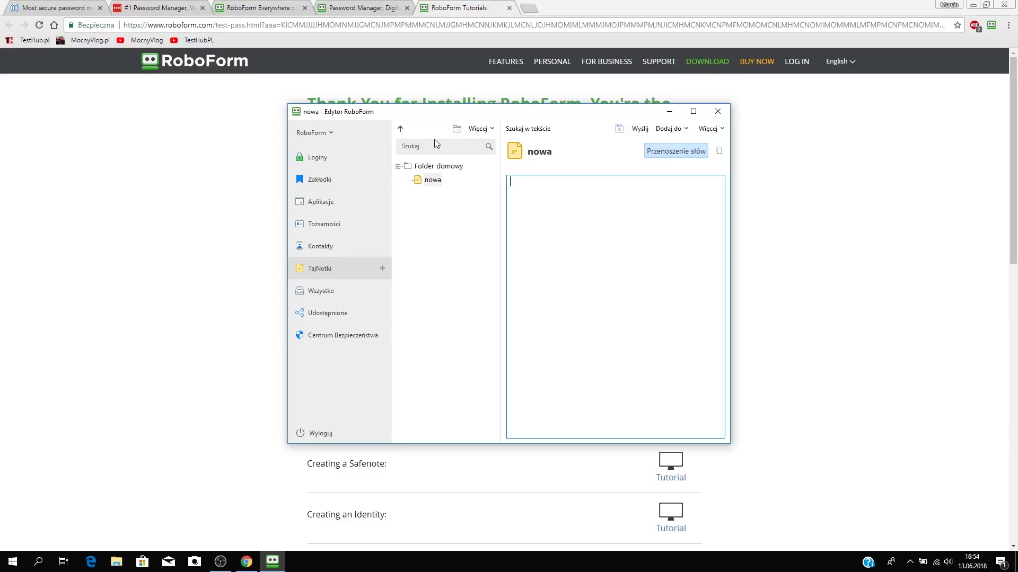
pyautogui.click(318, 157)
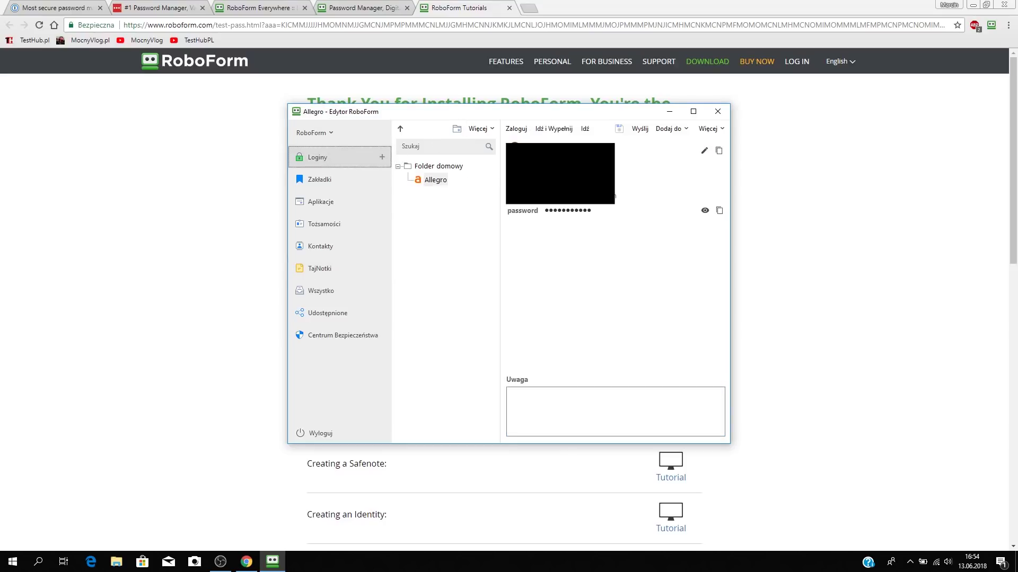
pyautogui.click(719, 211)
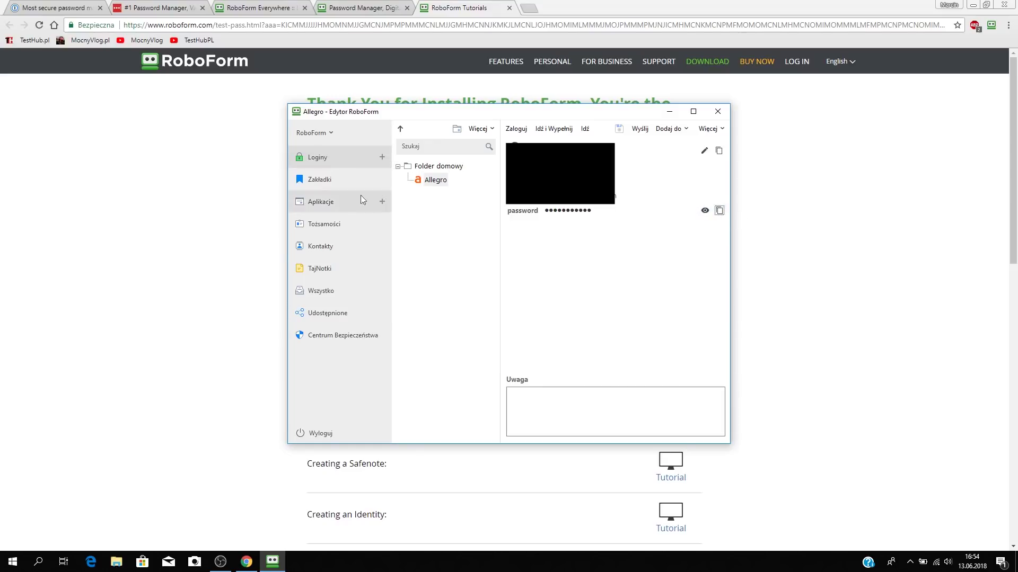
pyautogui.click(201, 175)
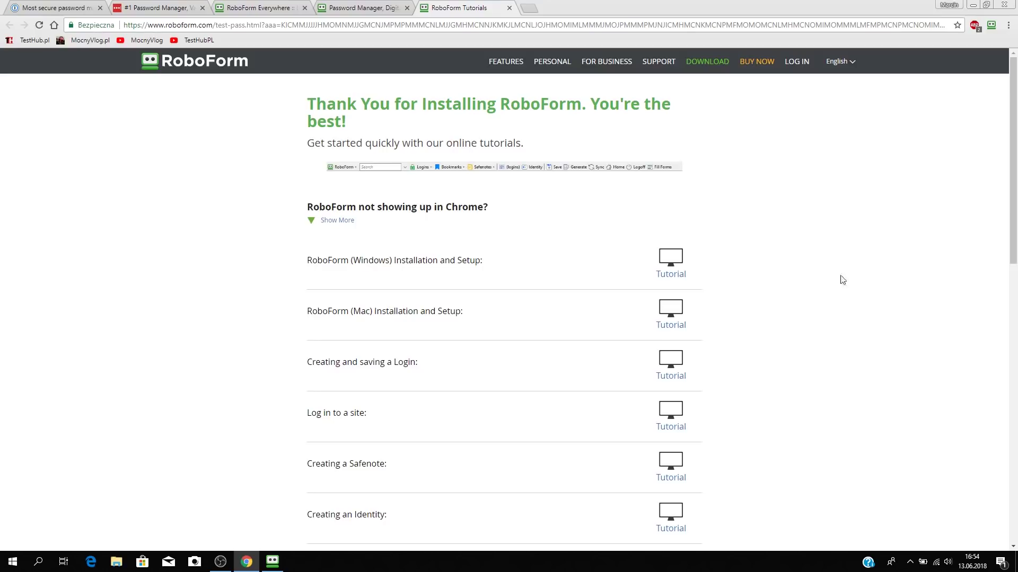
# Run Synchronizuj from RoboForm's Chrome toolbar menu; RoboForm Online reports no changes since the last sync.
pyautogui.scroll(-3, 718, 297)
pyautogui.scroll(-4, 518, 400)
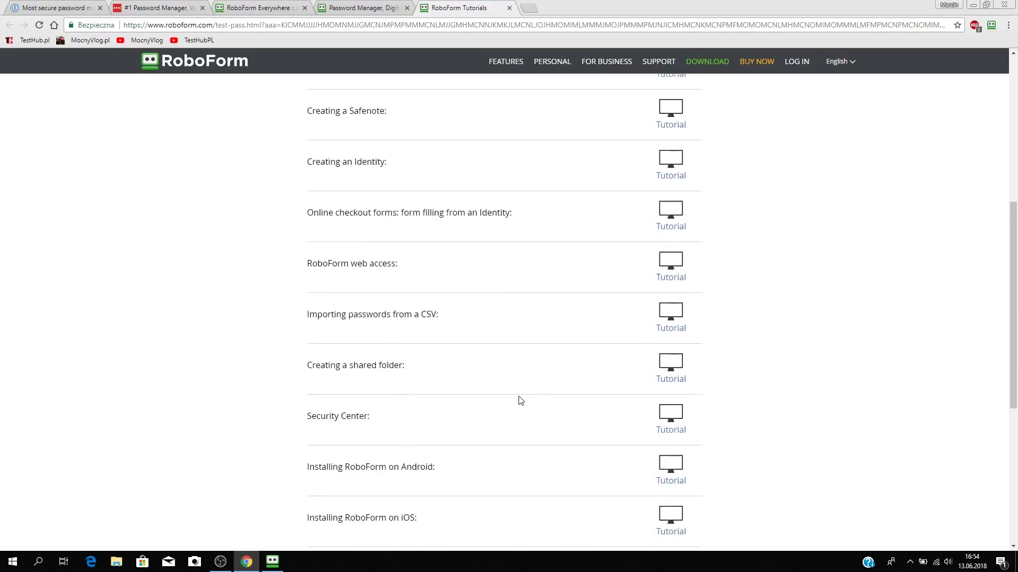
pyautogui.scroll(5, 516, 375)
pyautogui.scroll(3, 518, 310)
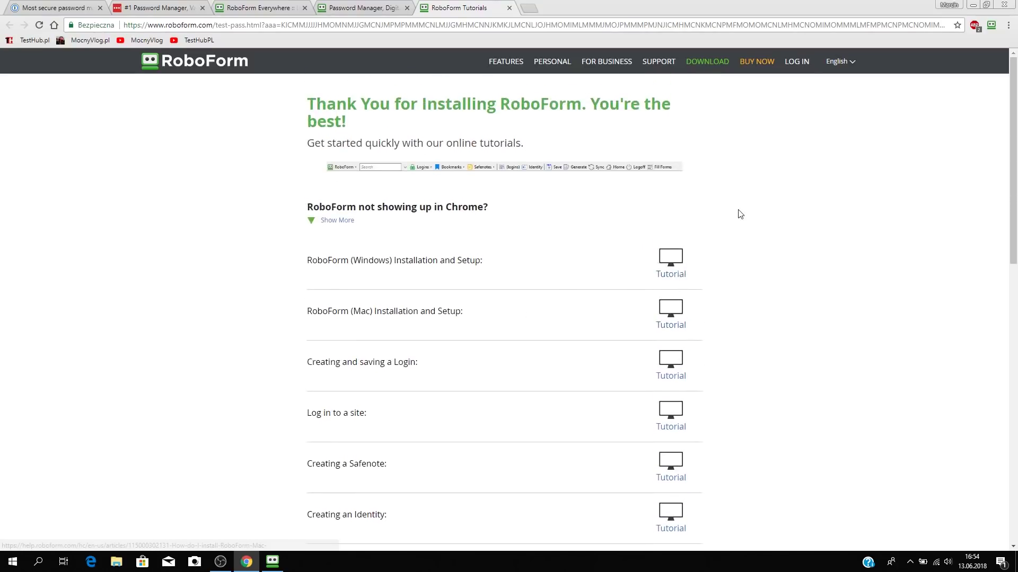
pyautogui.click(991, 27)
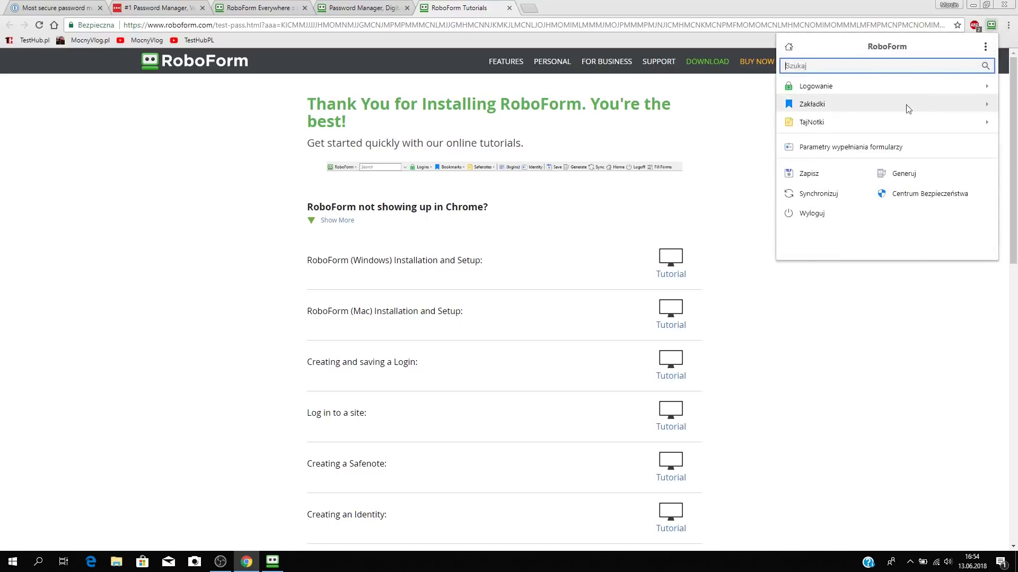
pyautogui.click(748, 286)
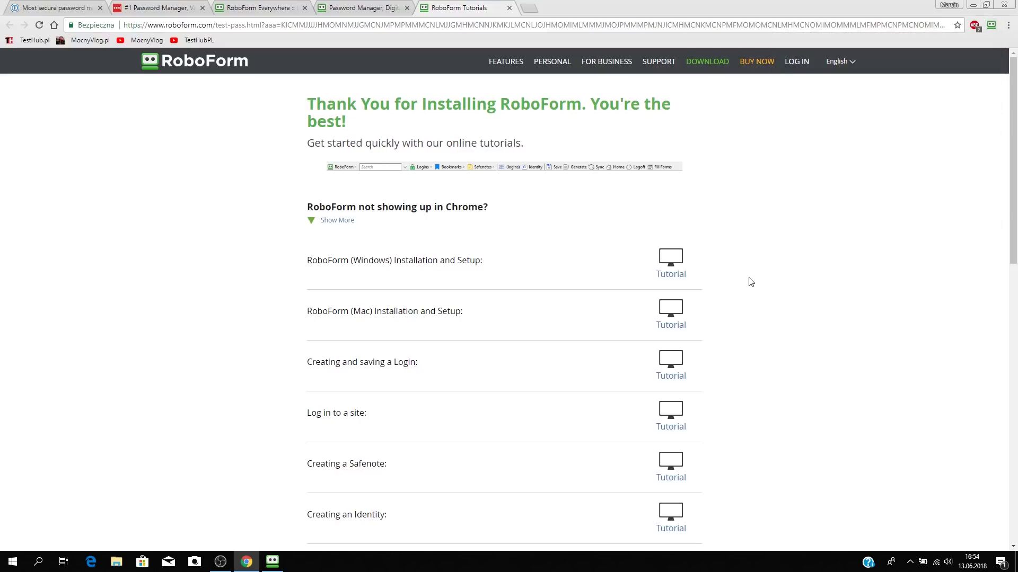
pyautogui.click(991, 25)
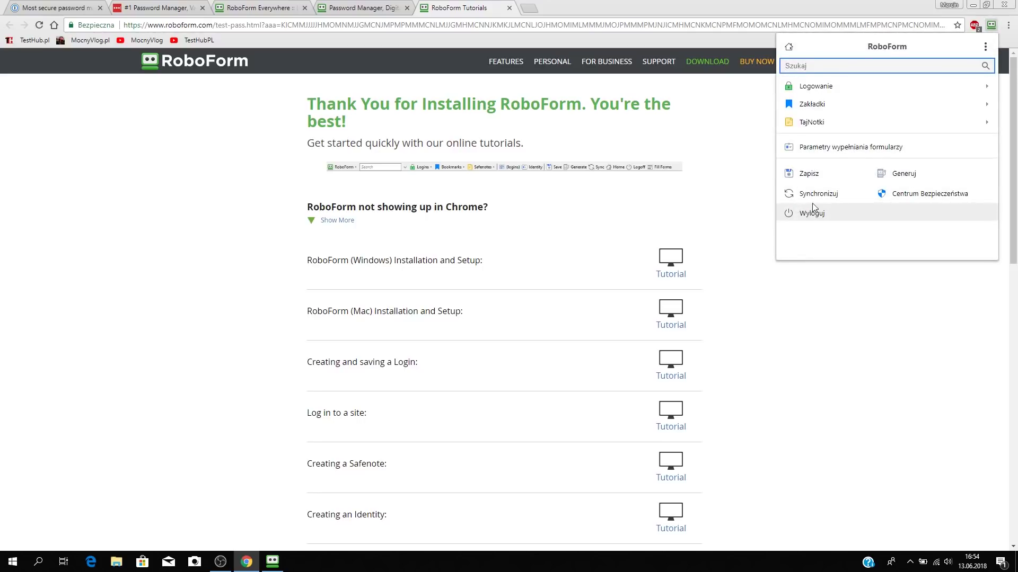
pyautogui.click(830, 204)
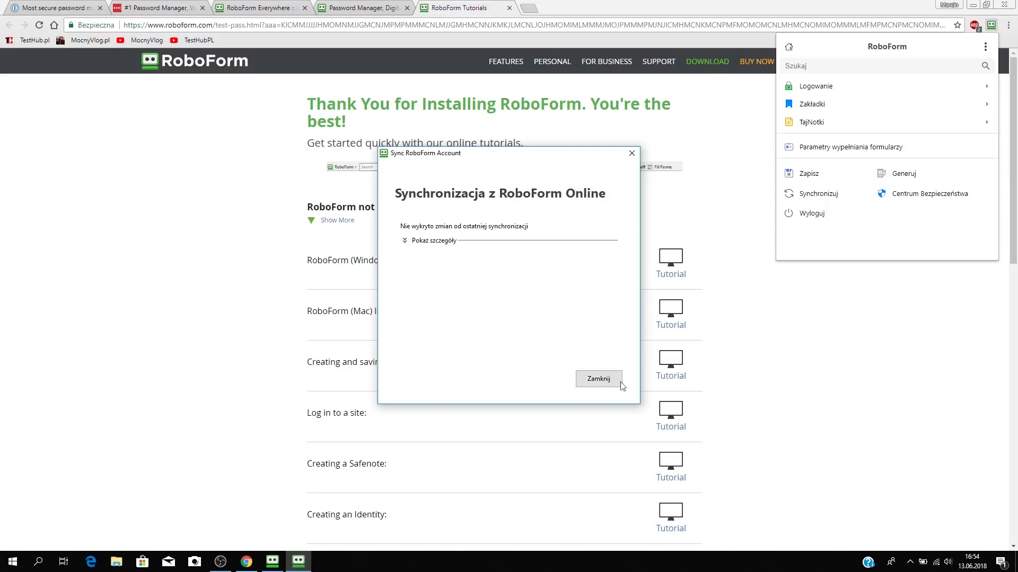
pyautogui.click(600, 381)
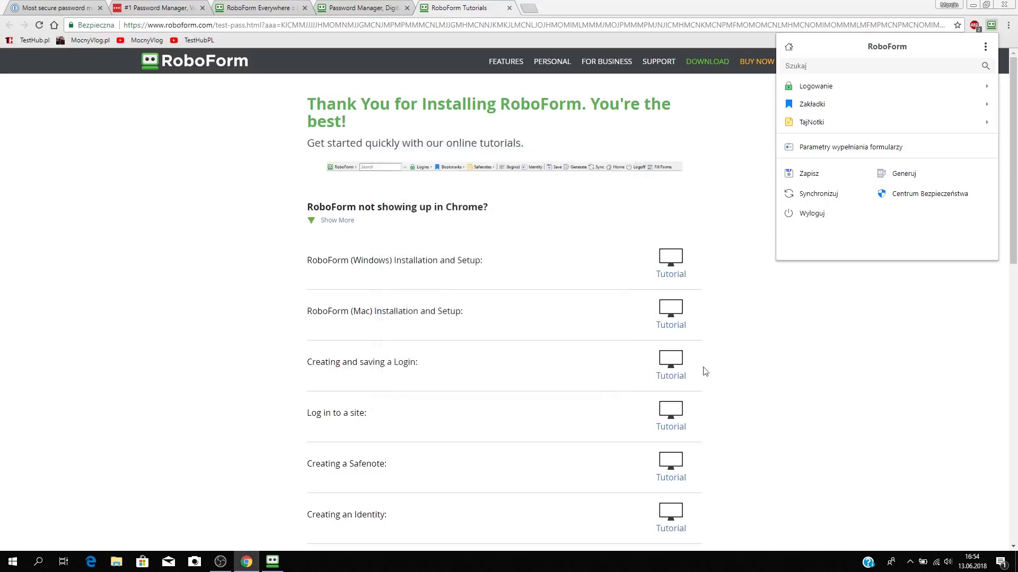
pyautogui.click(758, 370)
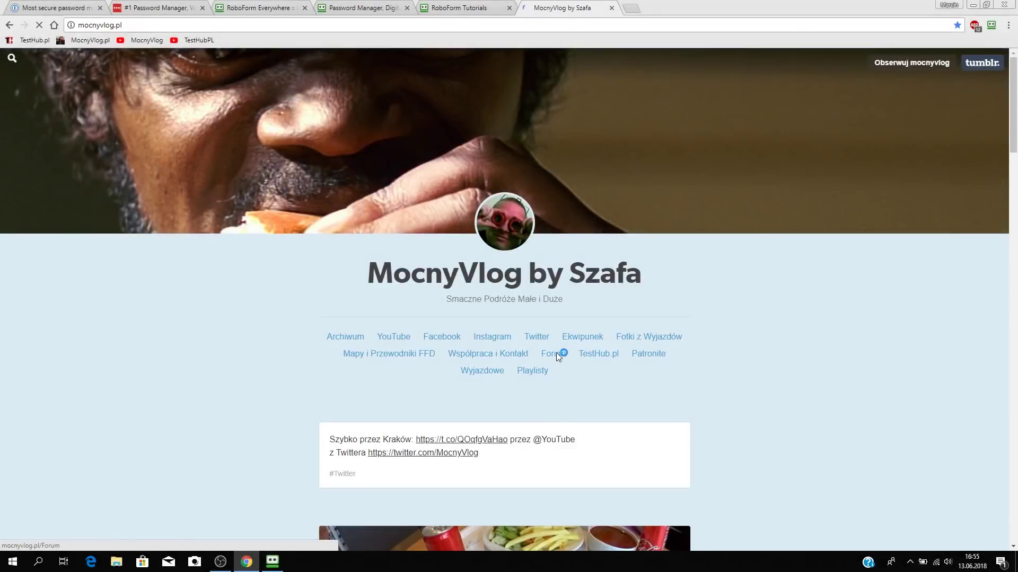
# Open the MocnyVlog forum and submit its login form with the username and password.
pyautogui.click(557, 352)
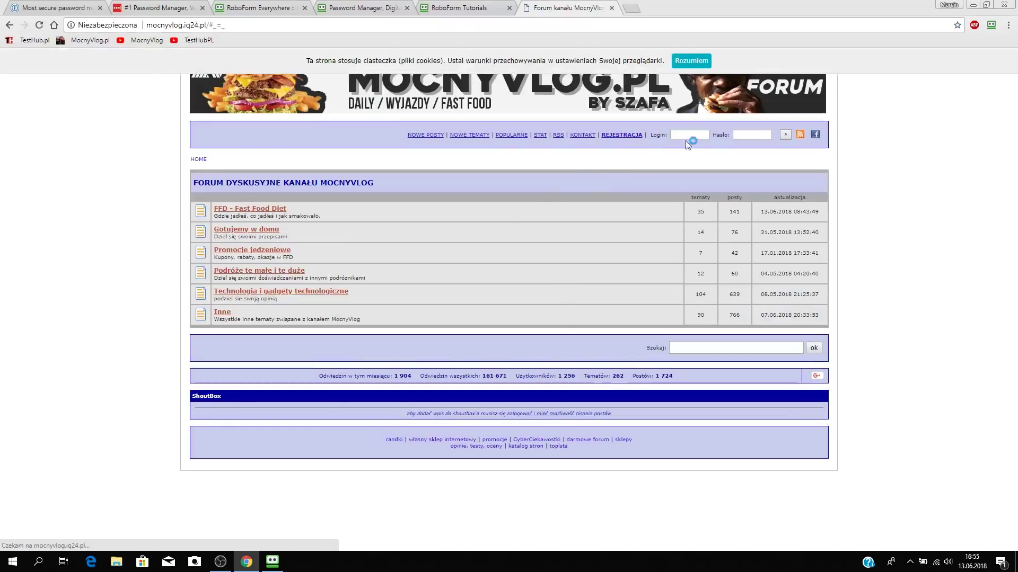
pyautogui.click(751, 60)
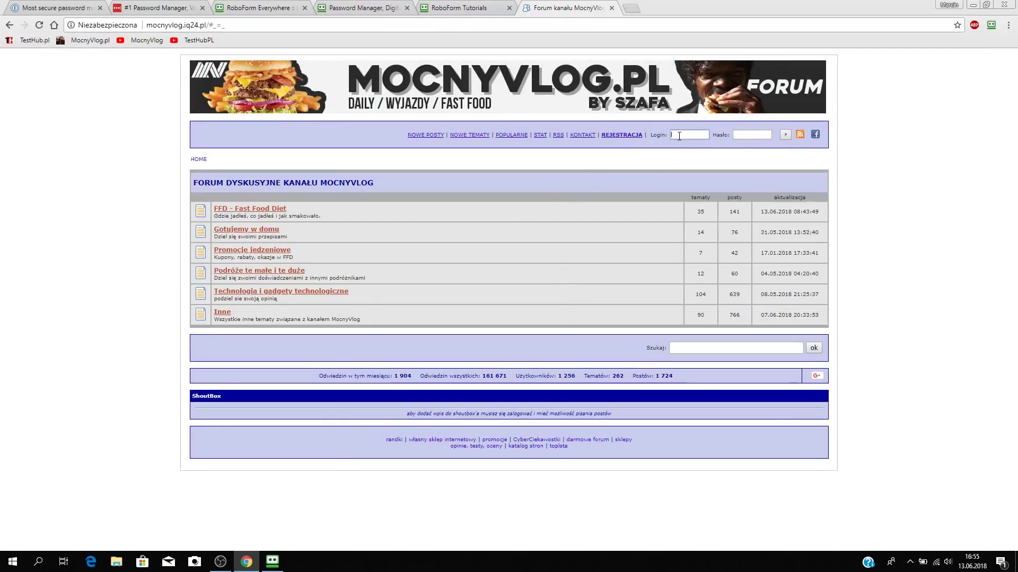
pyautogui.click(739, 135)
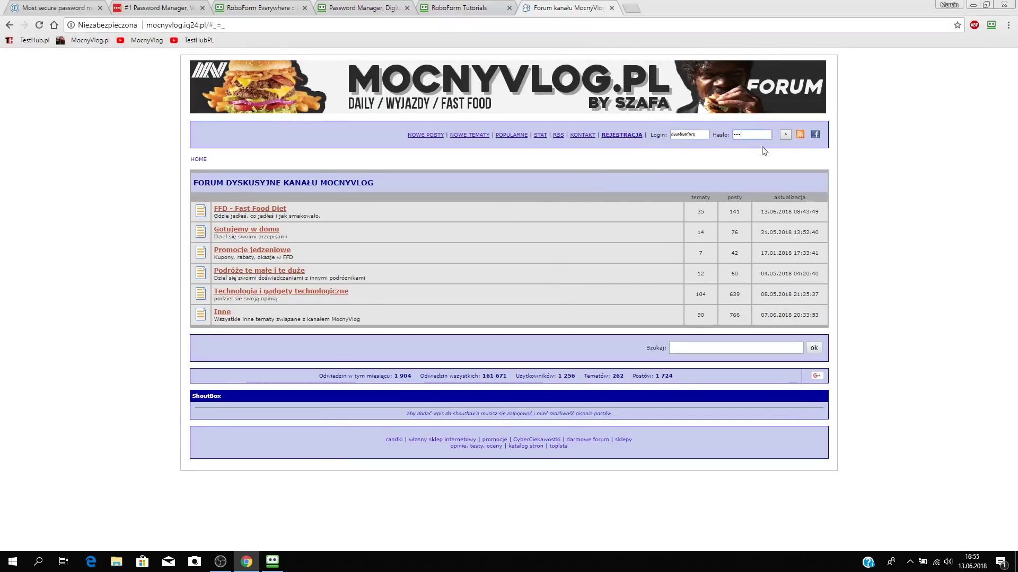
pyautogui.click(785, 135)
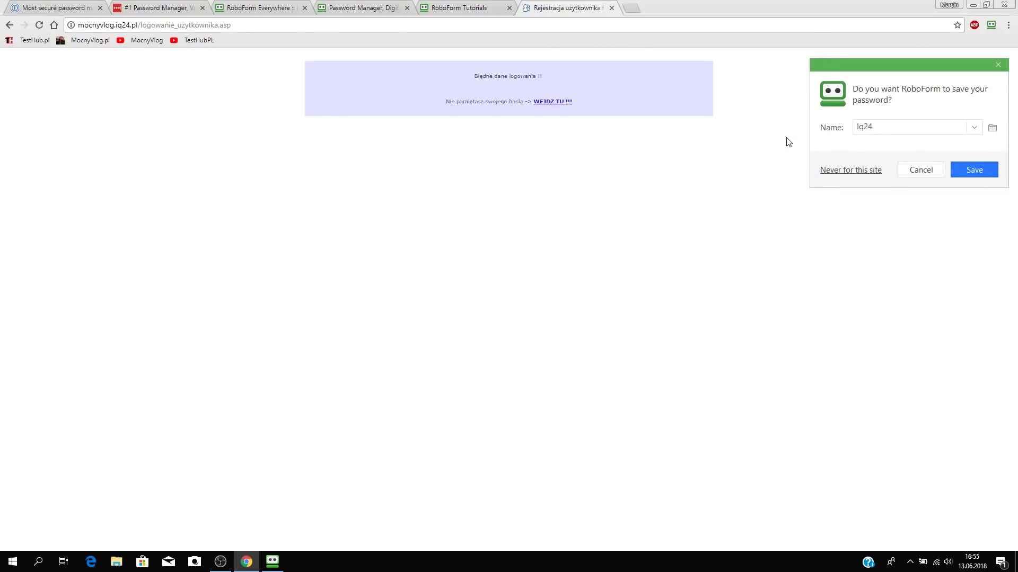
# Save the submitted forum credentials in RoboForm under the name 'forum logowanie'.
pyautogui.moveTo(883, 125); pyautogui.dragTo(799, 125)
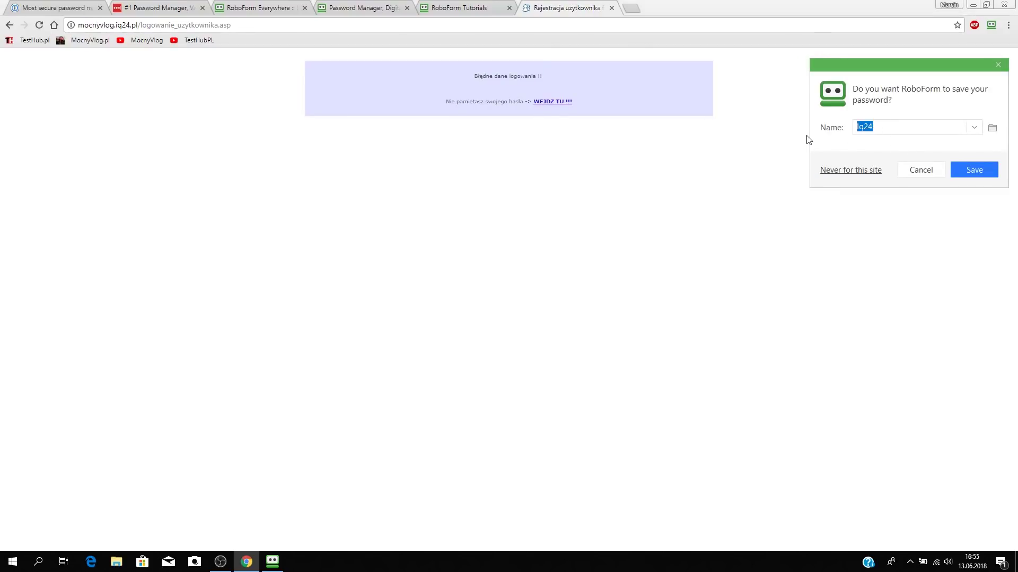
pyautogui.write('forum logowanie')
pyautogui.click(971, 173)
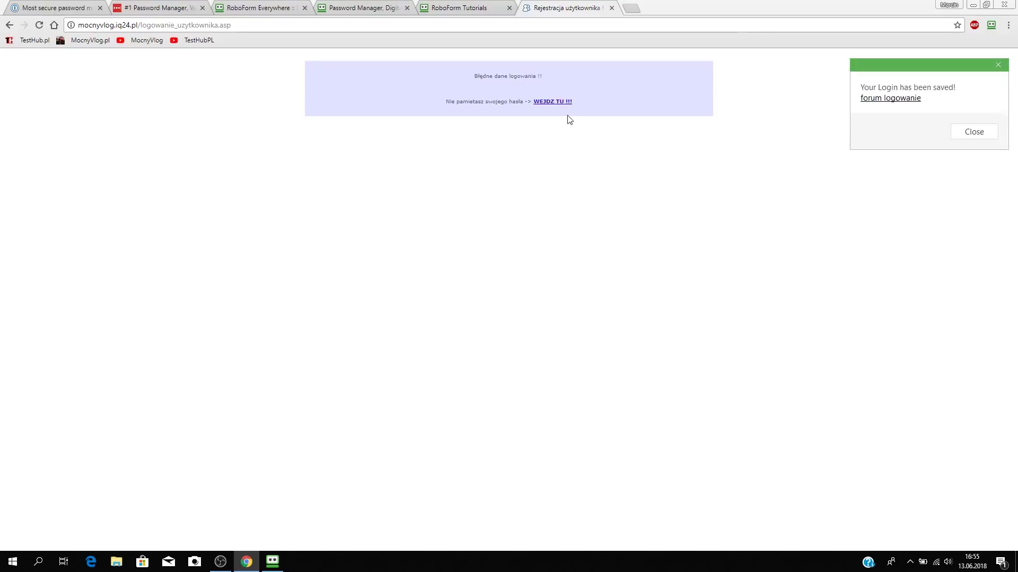
pyautogui.click(974, 132)
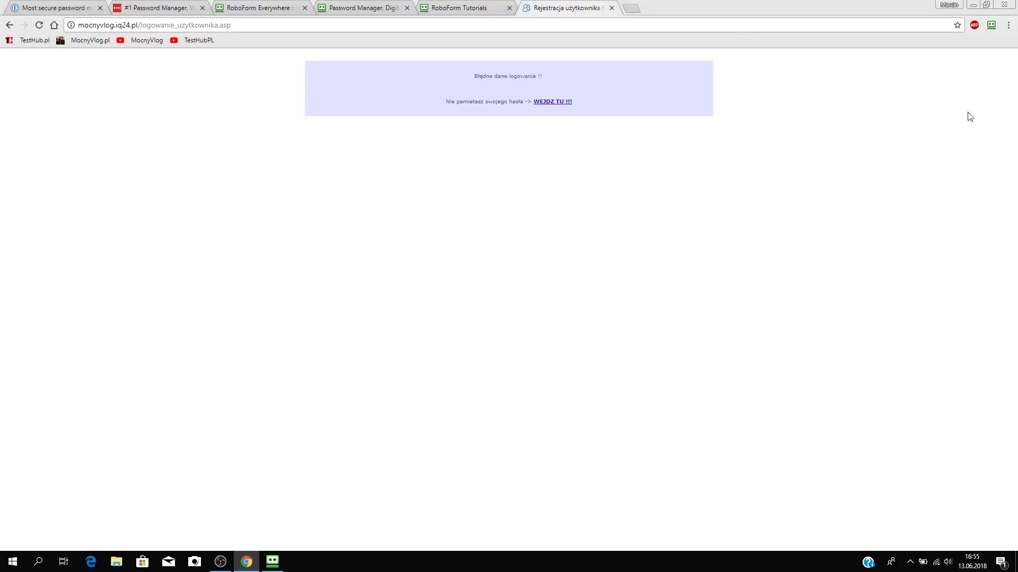
pyautogui.click(991, 25)
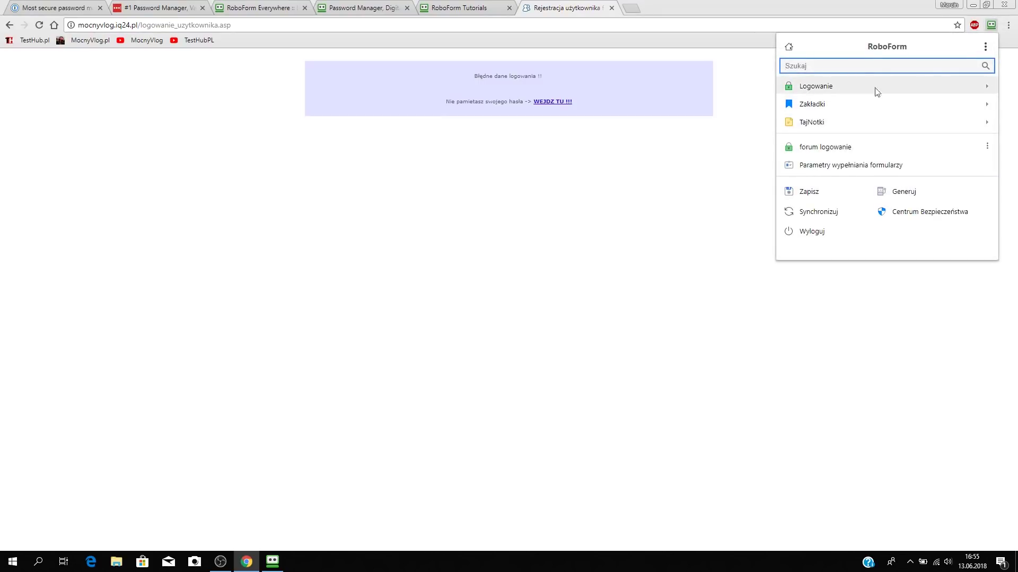
# Close the MocnyVlog forum tab and open a new blank Chrome tab.
pyautogui.click(948, 87)
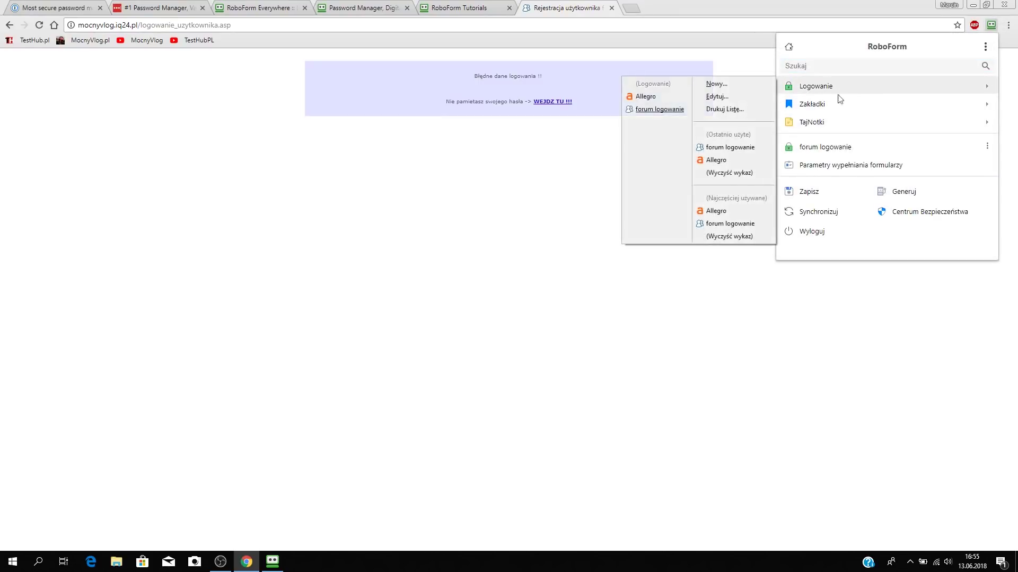
pyautogui.click(507, 174)
pyautogui.click(267, 26)
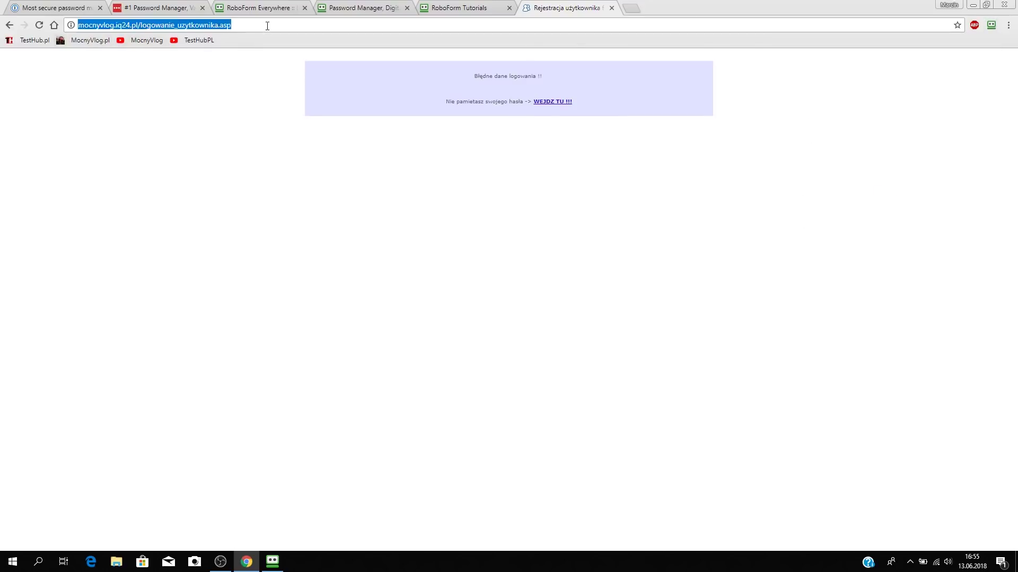
pyautogui.click(611, 8)
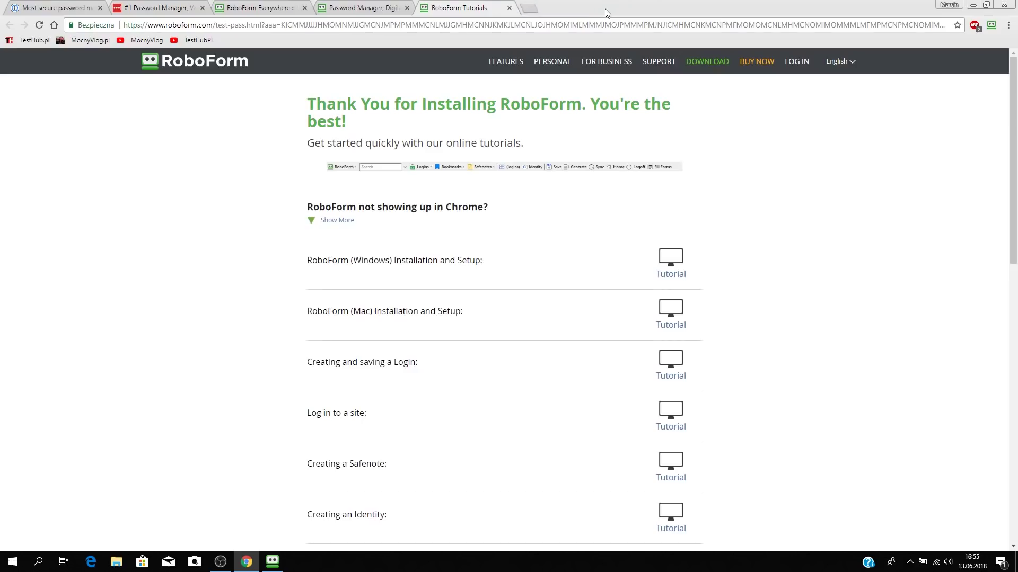
pyautogui.click(538, 8)
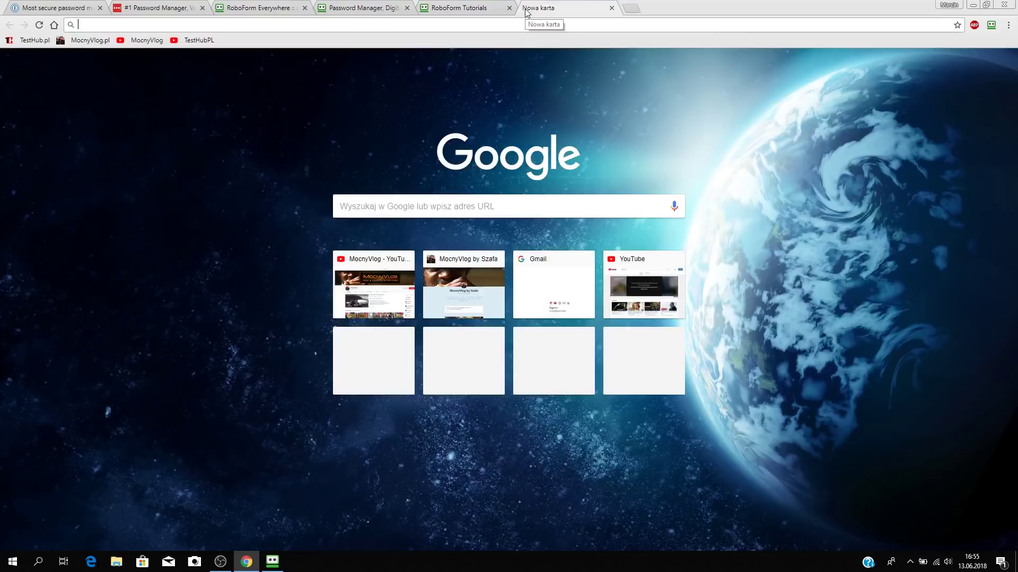
# Launch the saved 'forum logowanie' login from RoboForm's Logowanie list to open the forum.
pyautogui.click(990, 26)
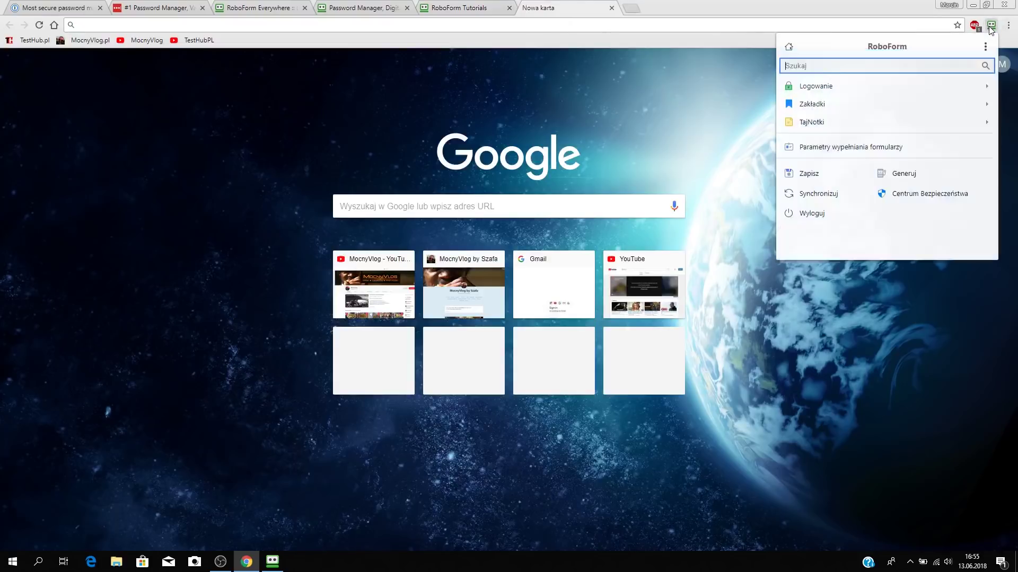
pyautogui.click(917, 92)
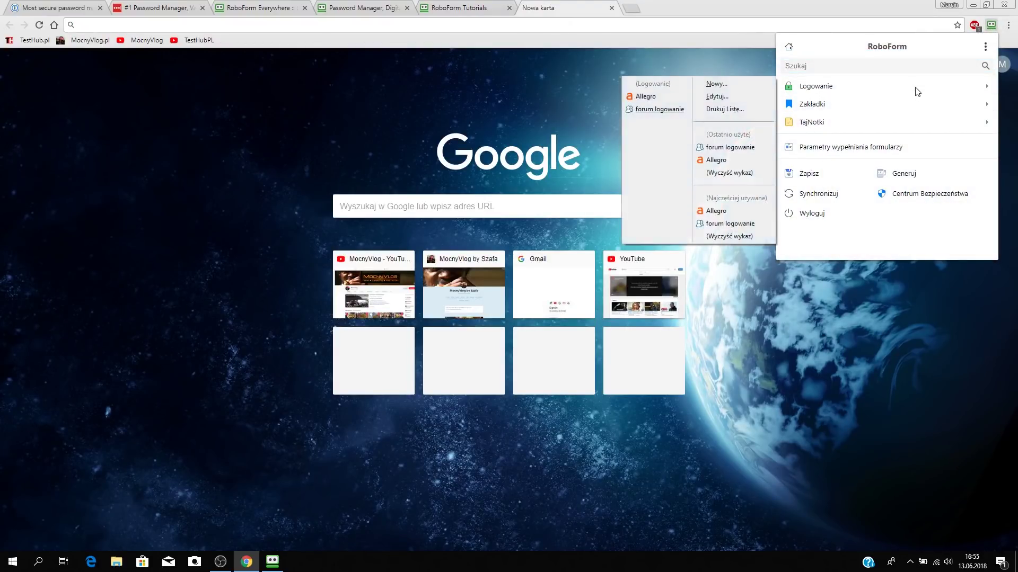
pyautogui.click(664, 110)
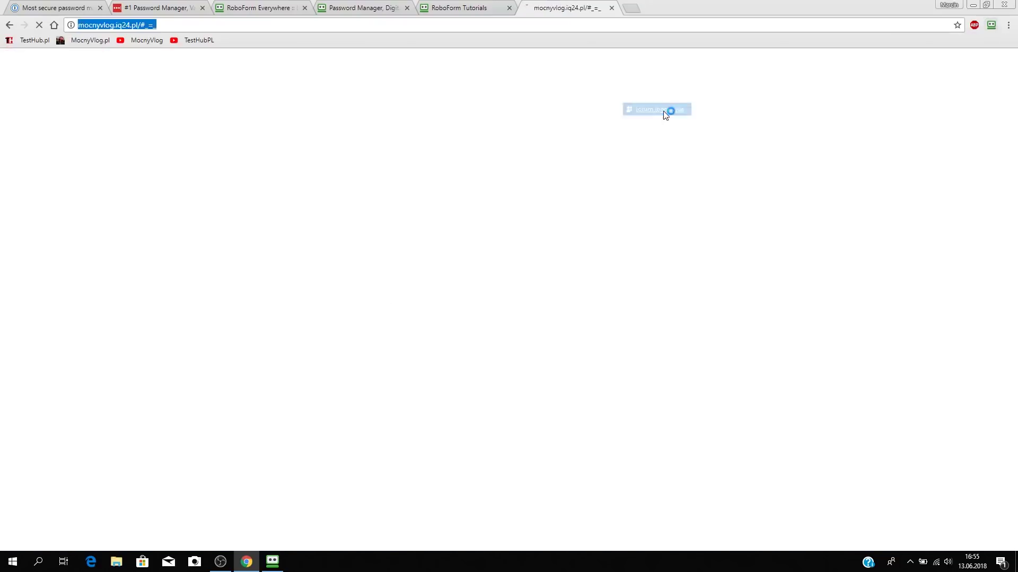